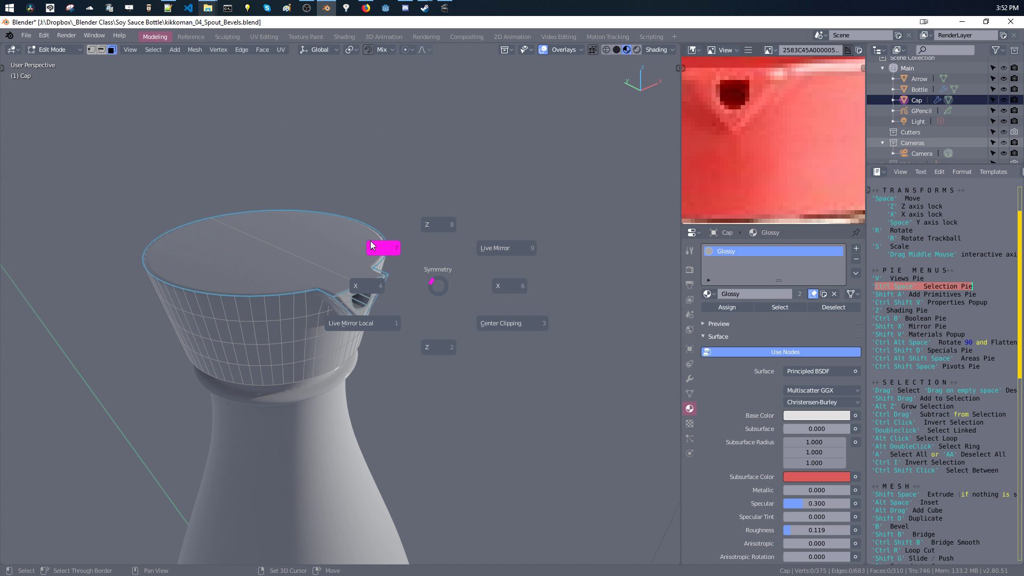
Symmetrize the cap mesh to mirror the spout onto the opposite side, and return to Object Mode
click(388, 252)
middle_drag(338, 235, 305, 313)
key(Tab)
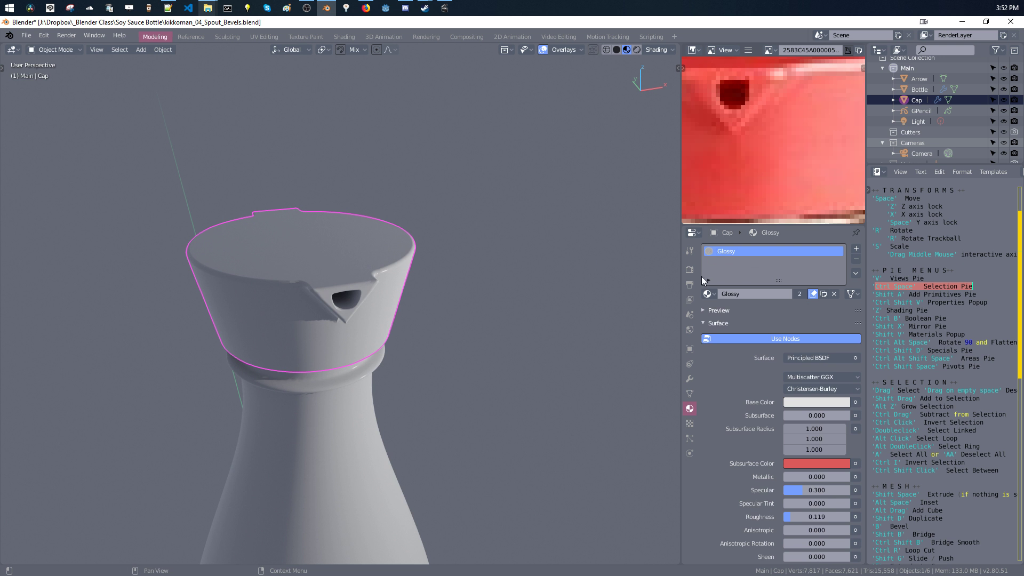
Set the cap's Glossy material base color to a saturated red with hue 0.004, saturation 1.000 and value 0.887
mouse_move(502, 238)
middle_down()
mouse_move(464, 238)
mouse_move(497, 230)
middle_up()
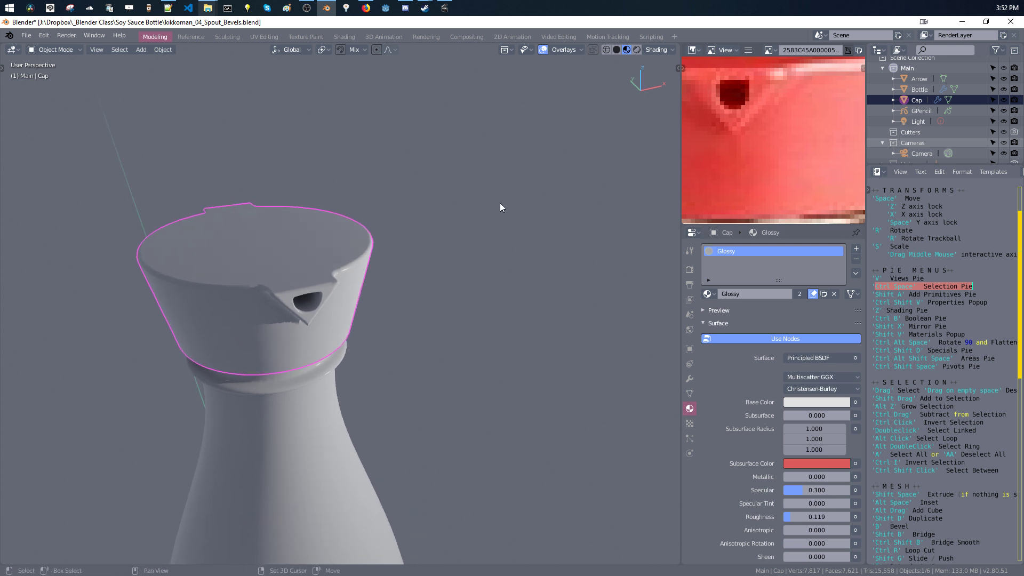
key(shift+v)
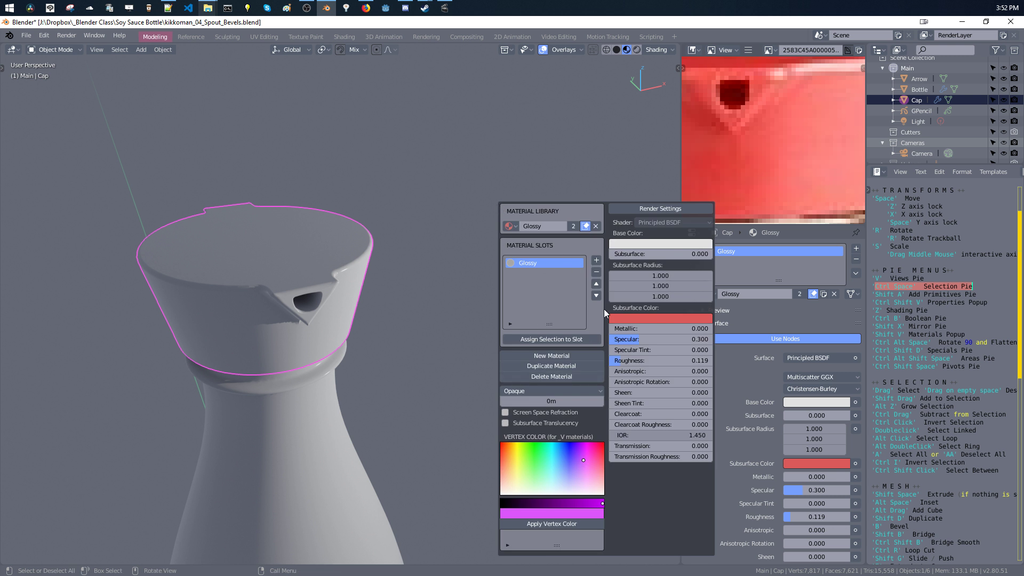
click(627, 244)
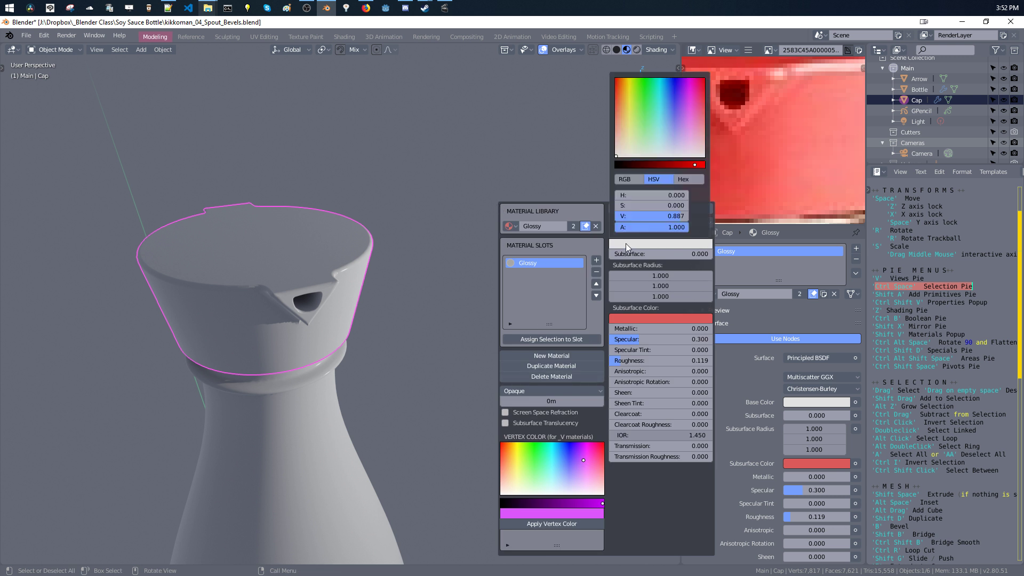
click(620, 85)
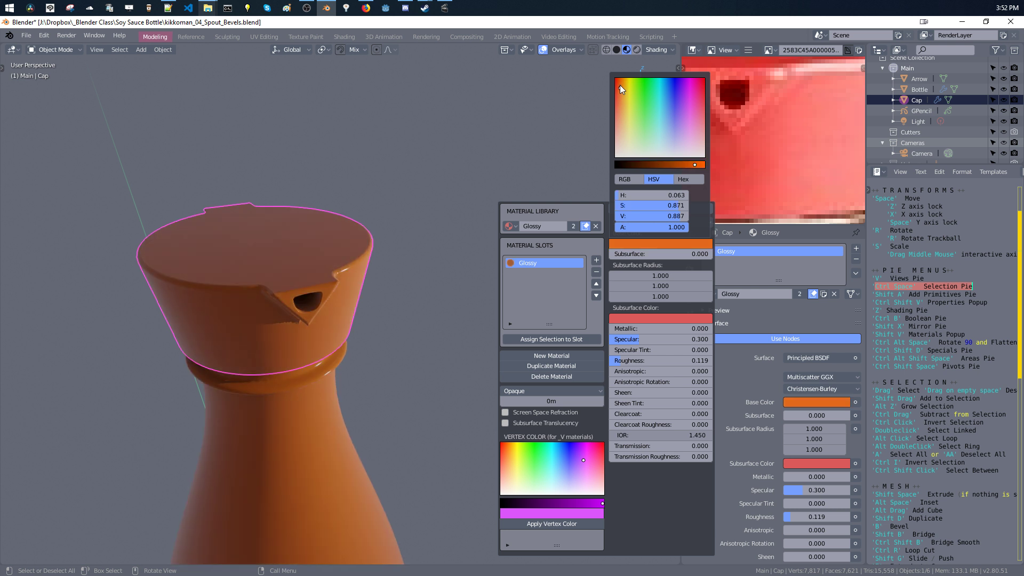
click(637, 244)
drag(617, 82, 615, 73)
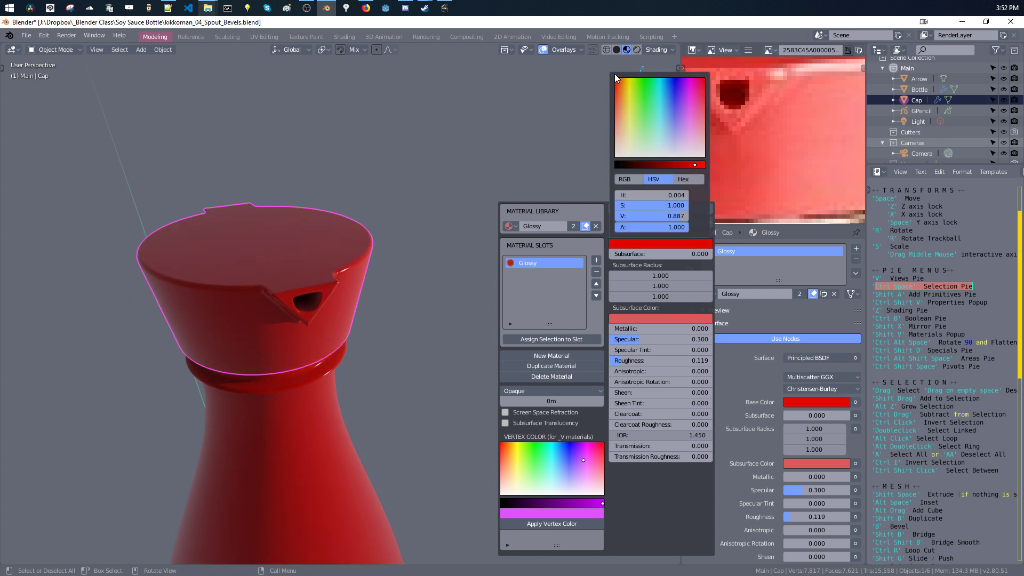
middle_drag(424, 195, 286, 513)
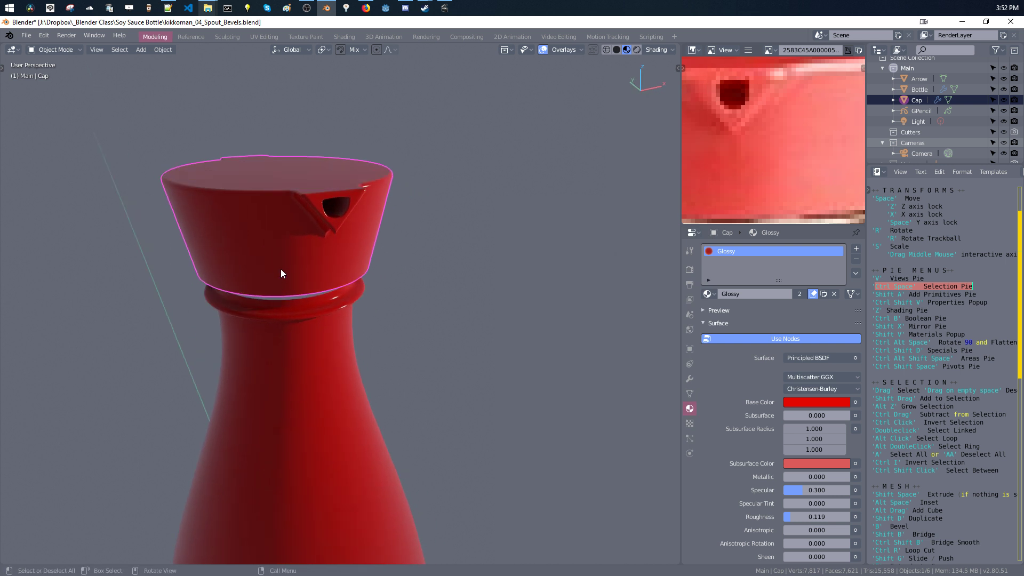
Rename the cap's material to Glossy Red
click(284, 303)
click(286, 275)
key(shift+v)
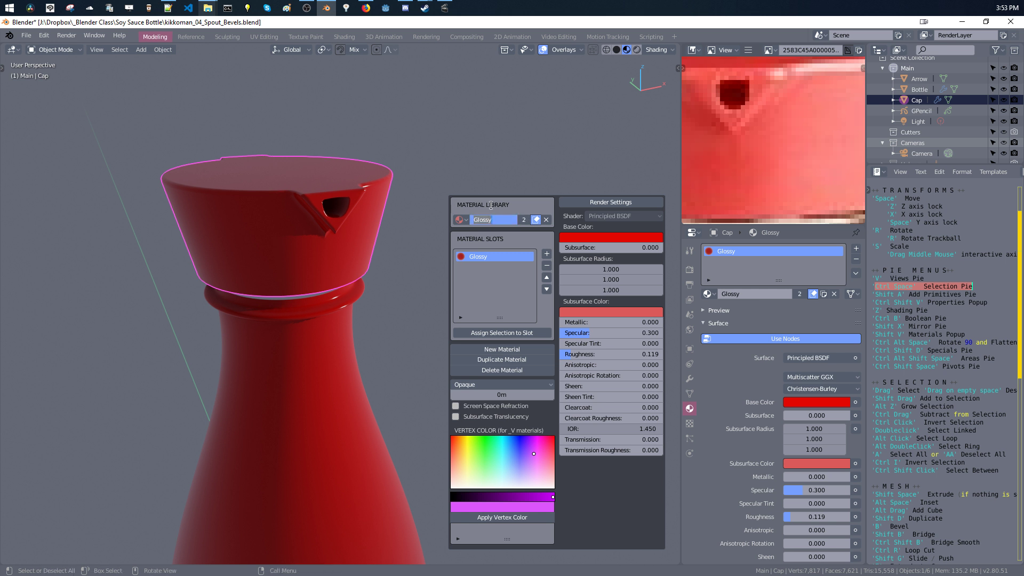
key(End)
text(Red)
key(Return)
Replace the bottle's material with the existing Glass material from the material library
click(325, 344)
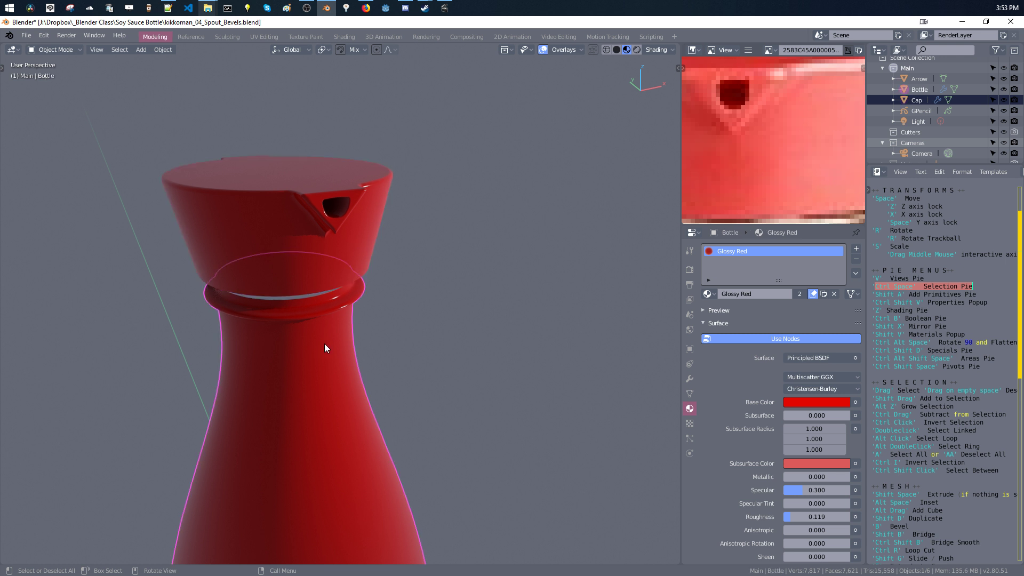
key(shift+v)
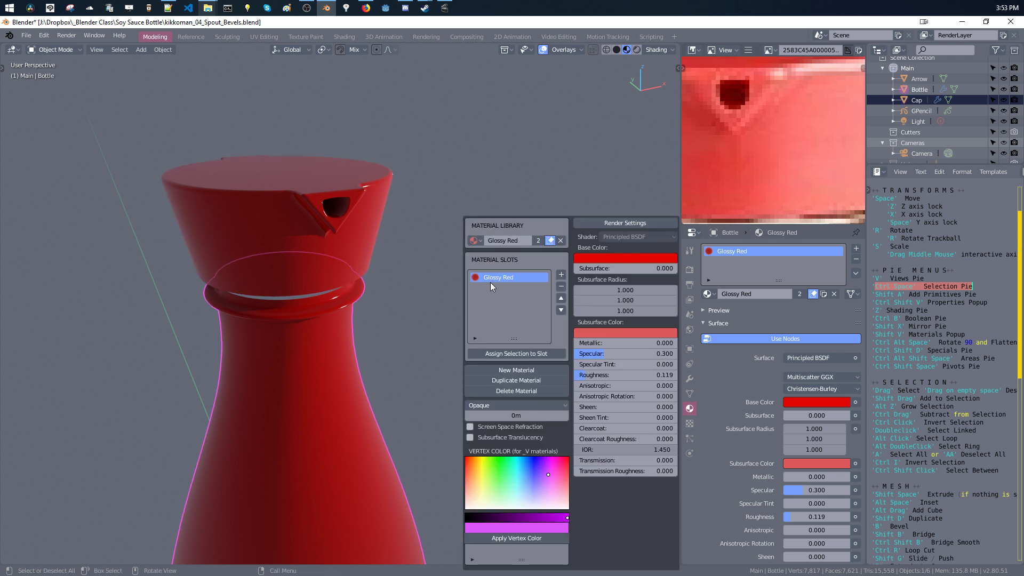
click(475, 241)
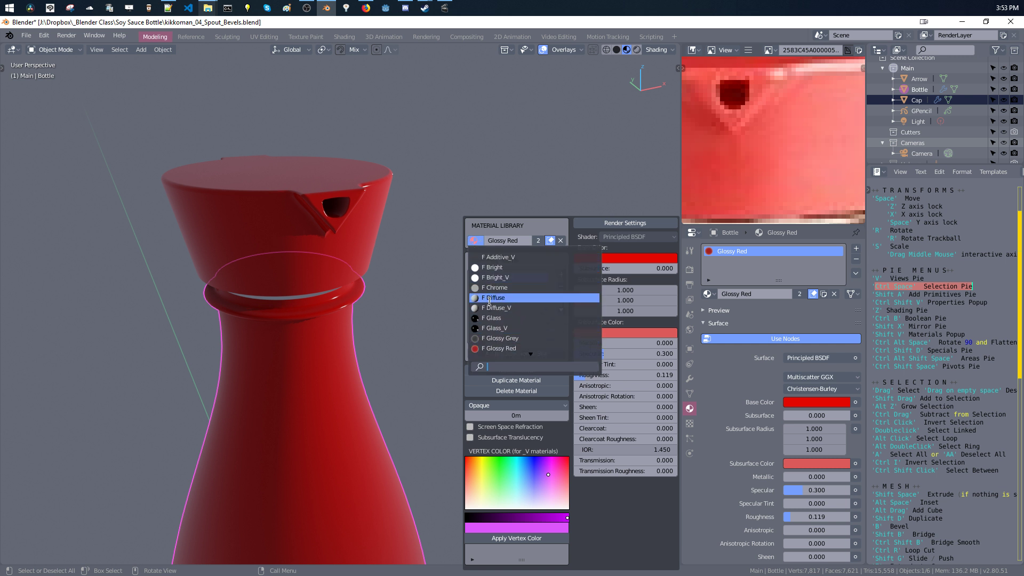
click(476, 318)
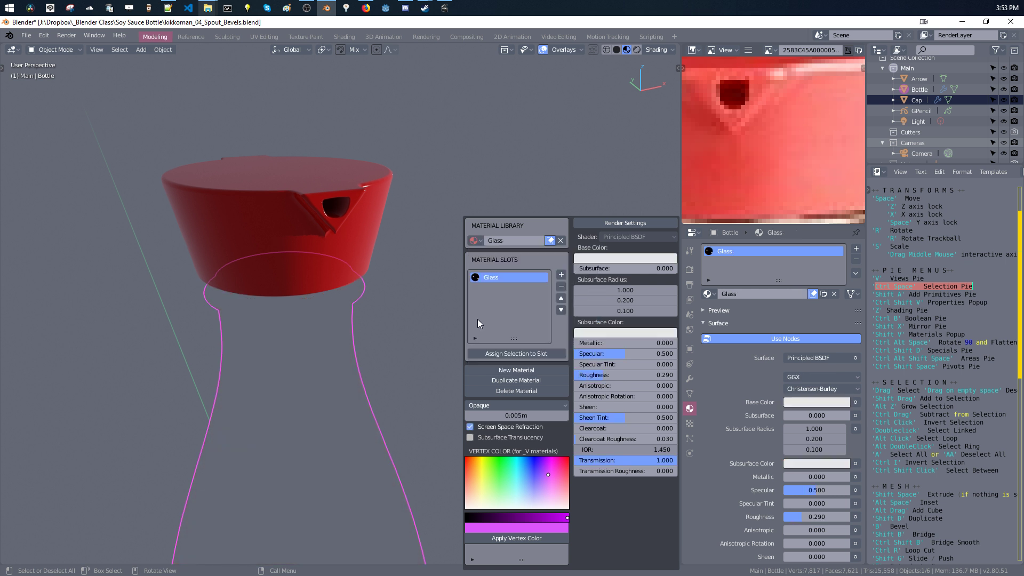
Select the bottle's uppermost rim edge loop and raise it about 0.04 m along the global Z axis
middle_drag(355, 308, 393, 240)
key(ctrl+space)
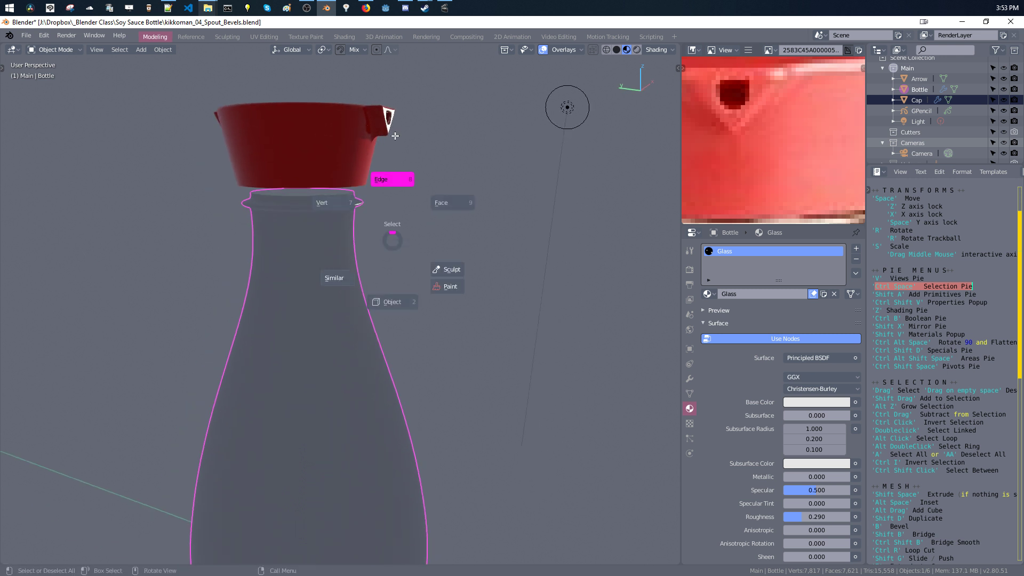
click(390, 179)
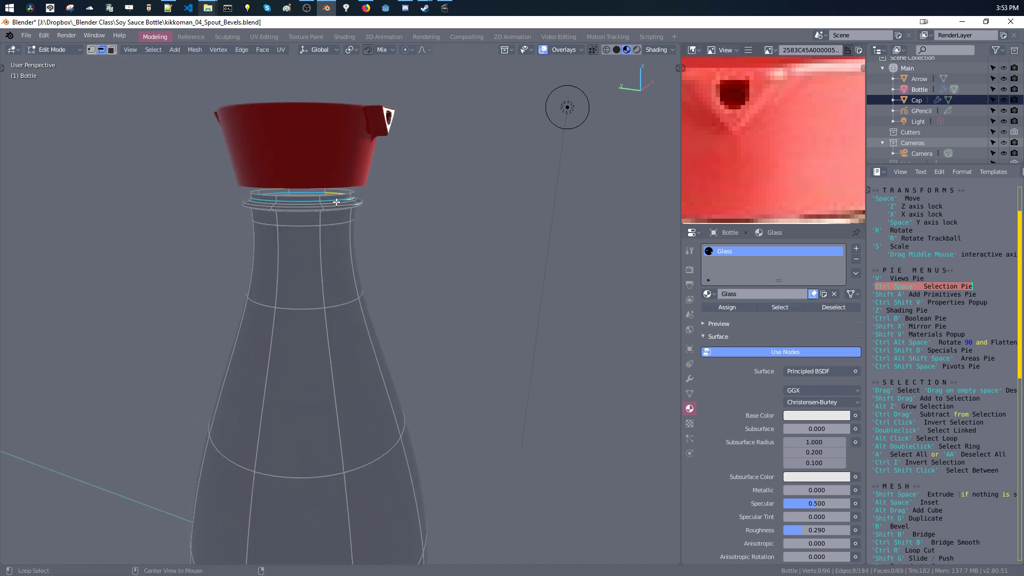
alt+click(338, 190)
middle_drag(352, 219, 347, 207)
key(space)
key(z)
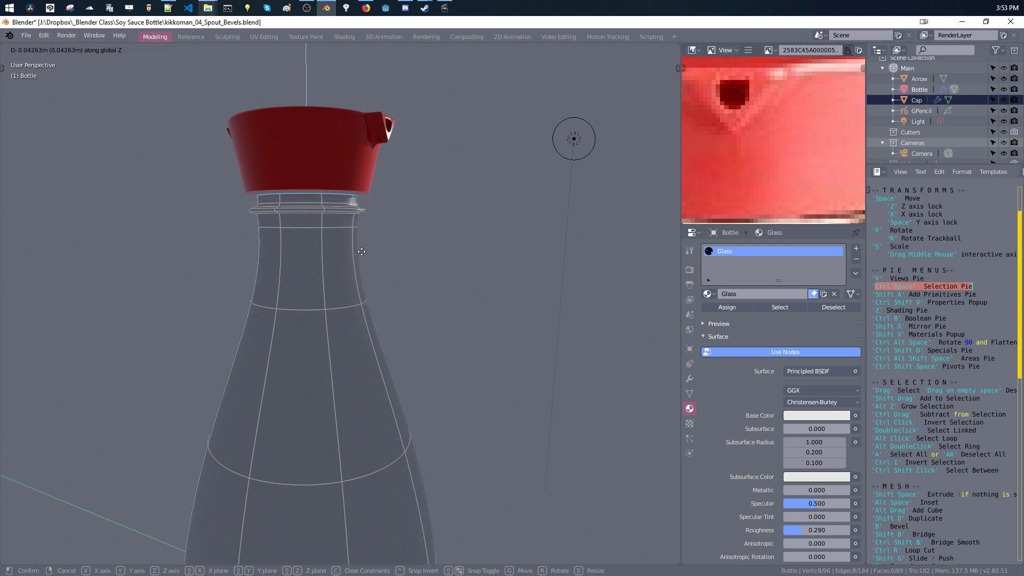
click(358, 246)
Select the vertices of the bottle's upper neck and collar ring and scale them up slightly
drag(237, 169, 371, 219)
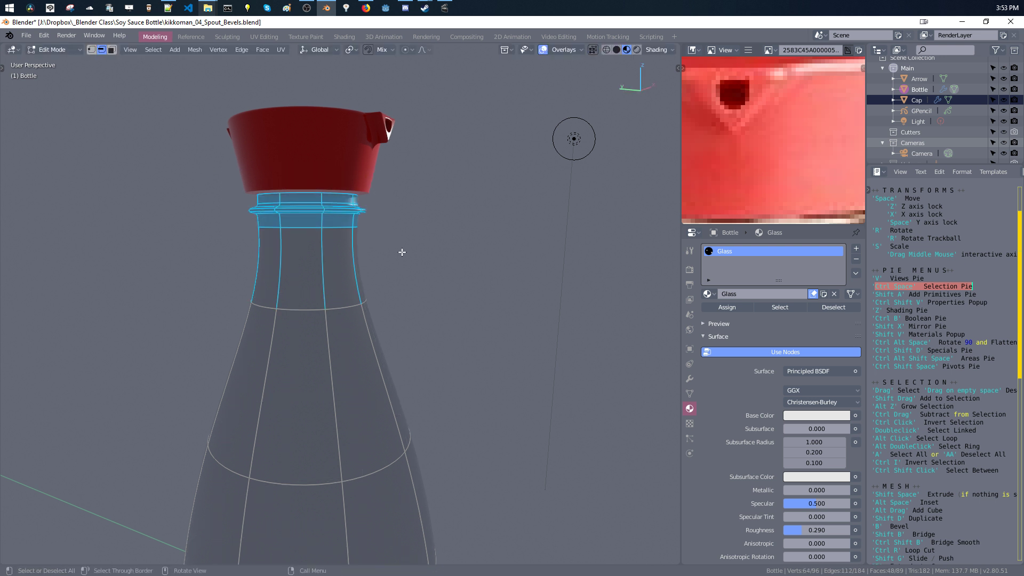
drag(212, 160, 408, 245)
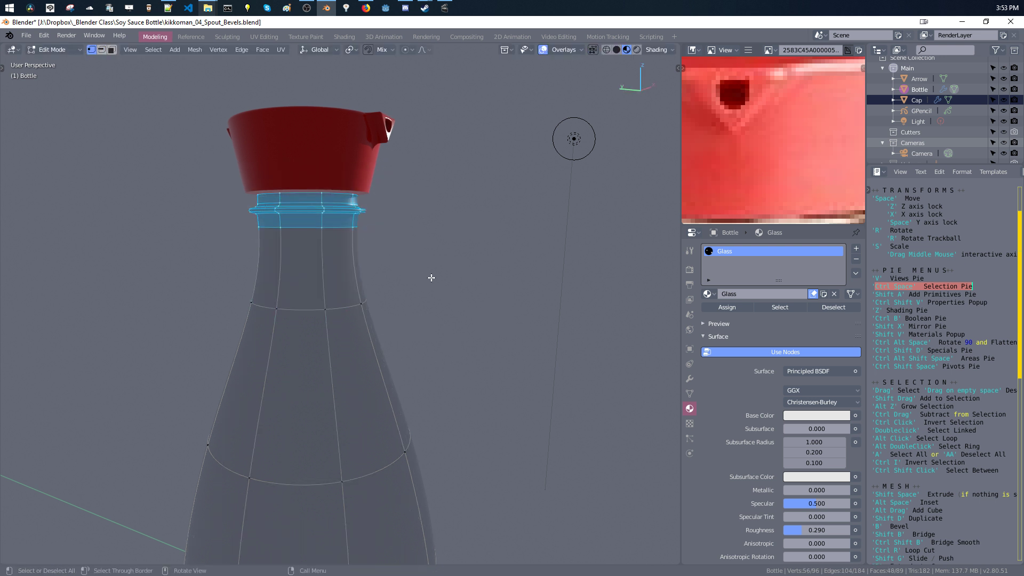
key(s)
click(446, 287)
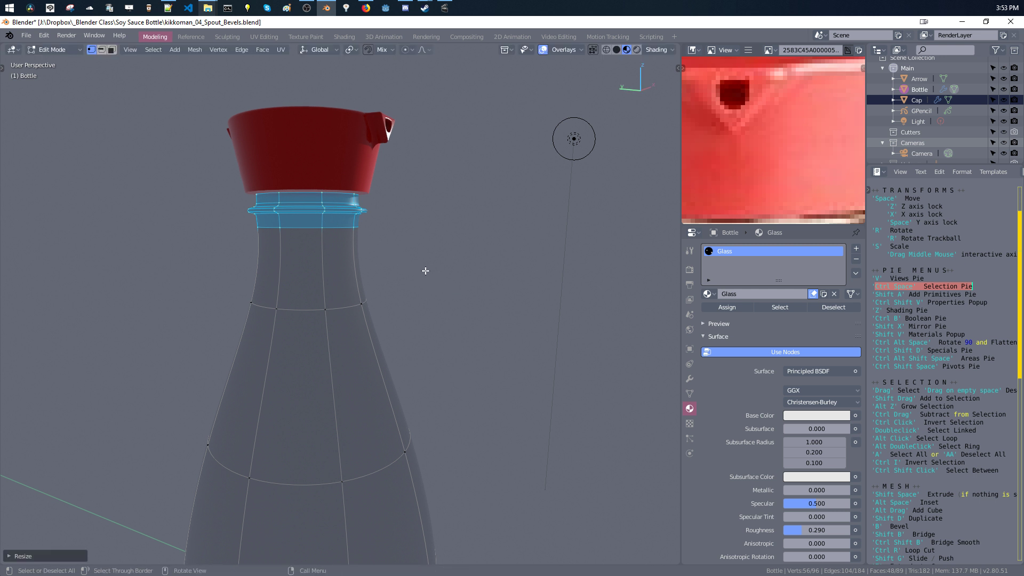
From the right orthographic view, select the collar ring vertices below the cap, shift them slightly, and leave Edit Mode
middle_drag(337, 232, 319, 218)
key(v)
click(388, 217)
drag(306, 197, 494, 227)
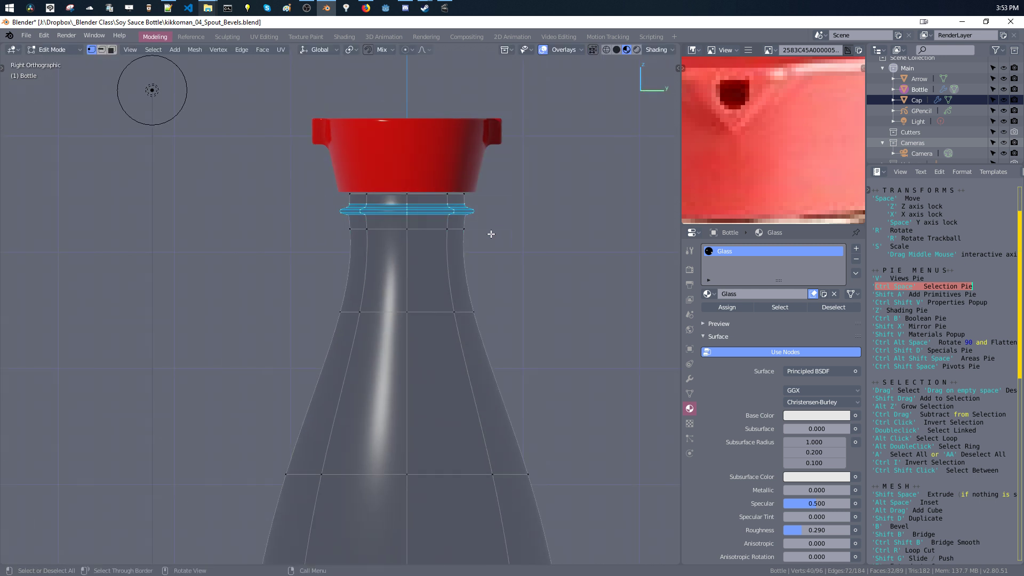
key(g)
click(516, 312)
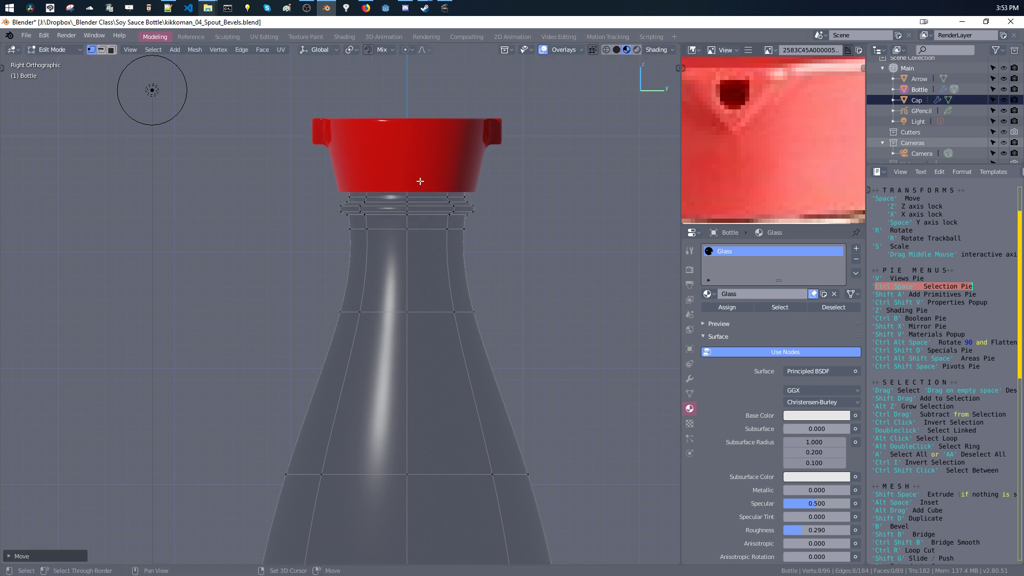
key(Tab)
middle_drag(424, 241, 467, 273)
scroll(453, 250, up, 3)
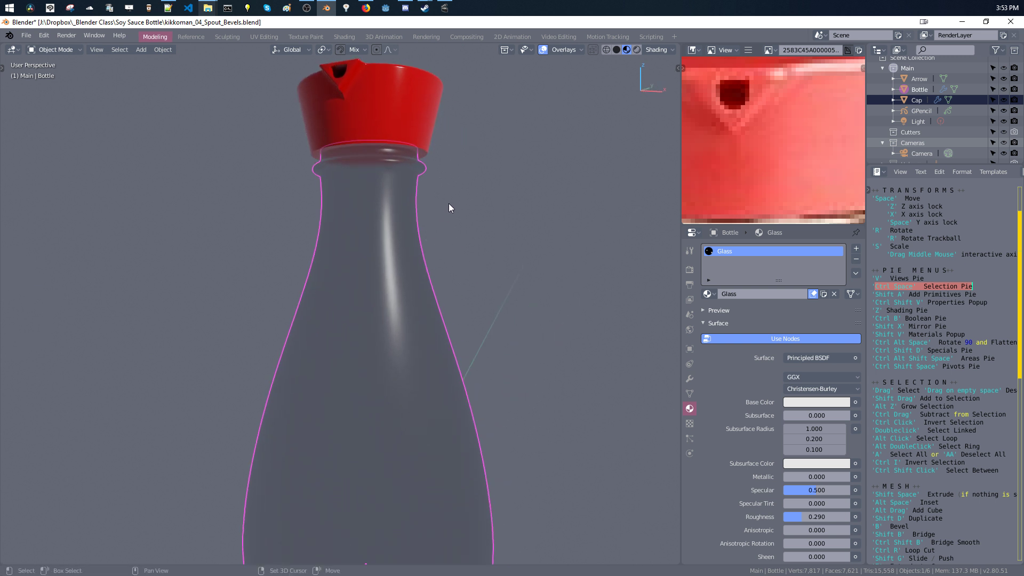
Lower the bottle's Glass material roughness to 0.161
key(shift+v)
key(shift+v)
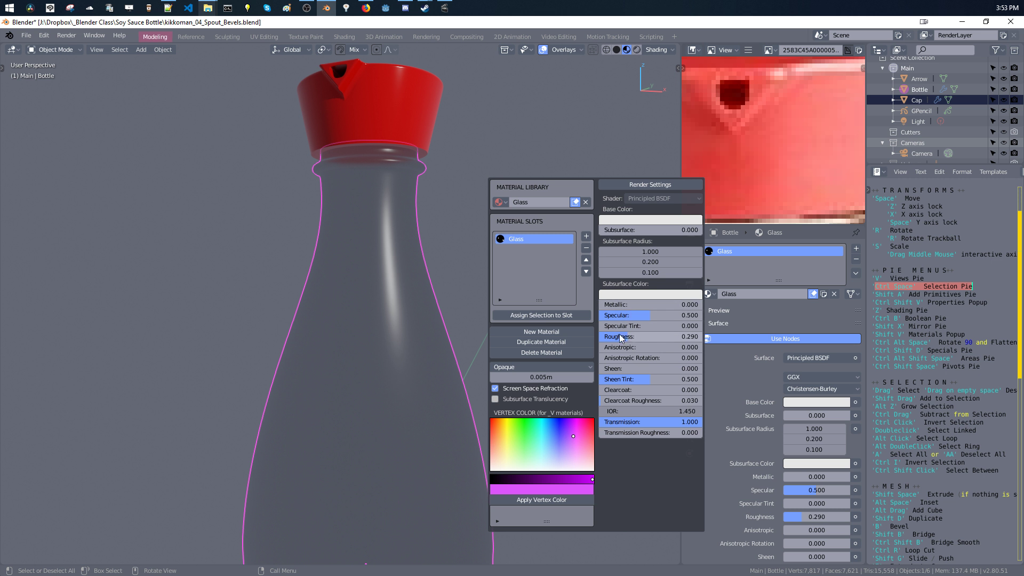
drag(624, 338, 610, 347)
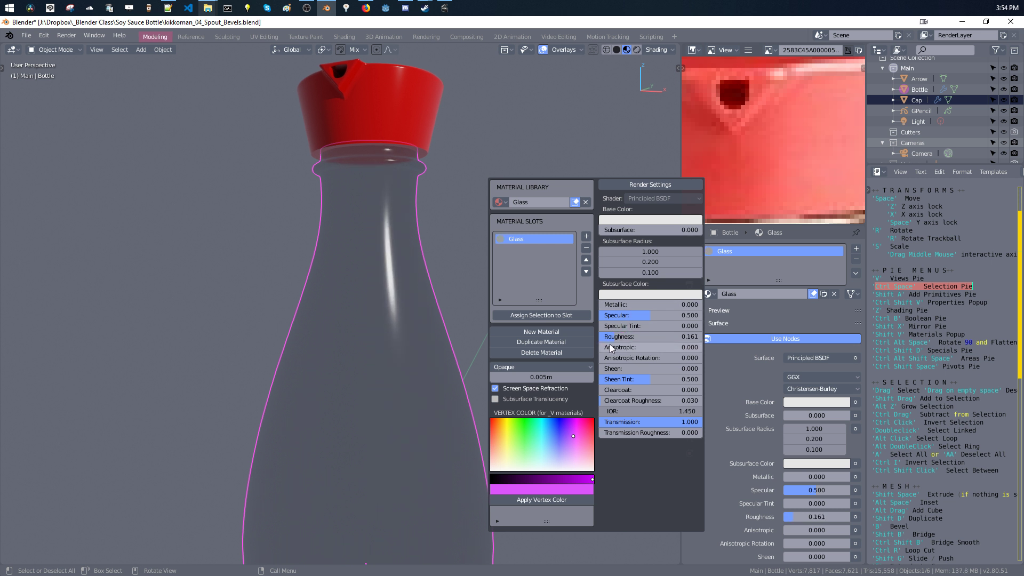
mouse_move(404, 221)
middle_down()
mouse_move(482, 286)
mouse_move(468, 263)
mouse_move(502, 238)
mouse_move(386, 219)
mouse_move(401, 221)
middle_up()
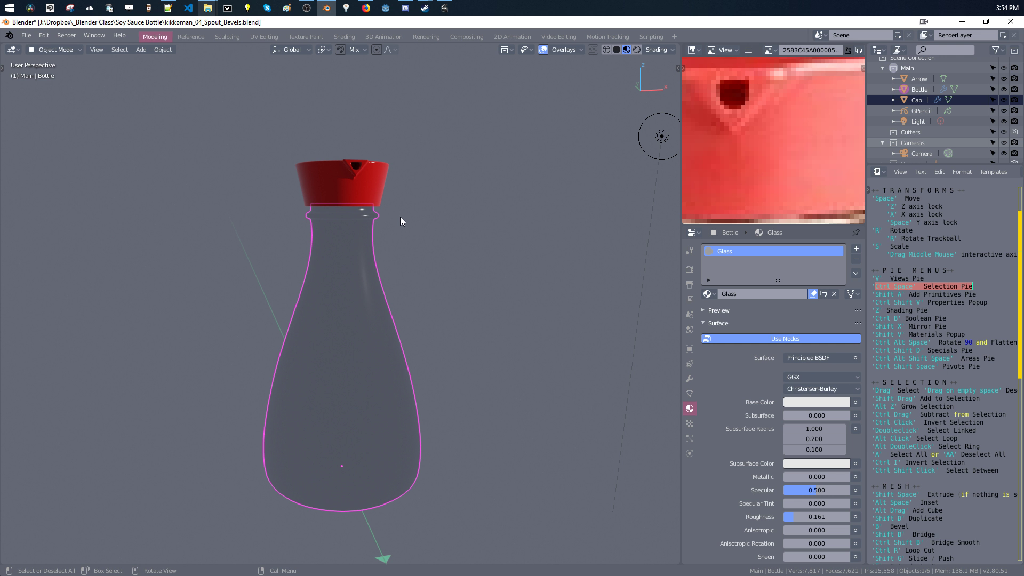
ctrl+middle_drag(750, 67, 767, 258)
middle_drag(762, 208, 758, 188)
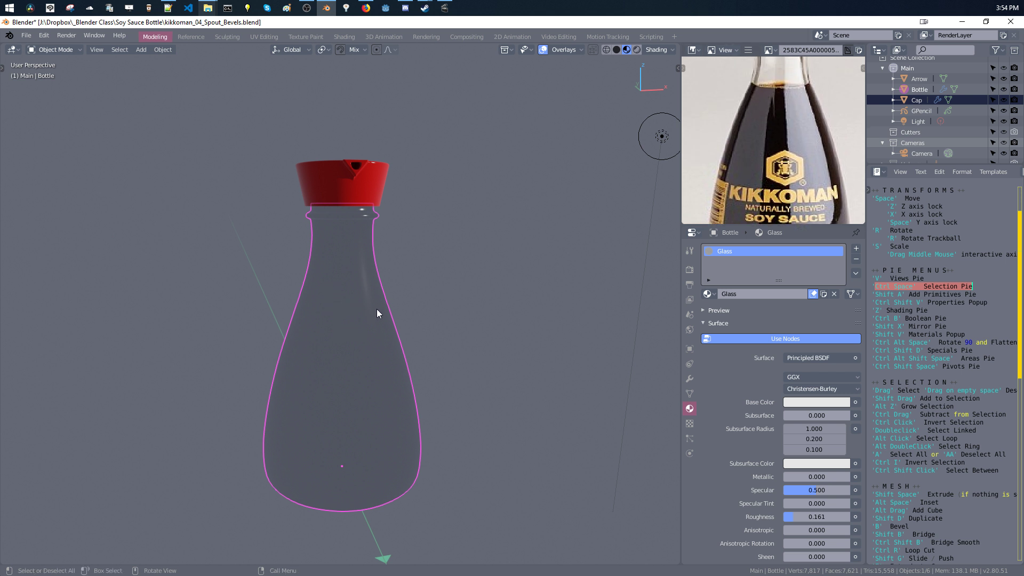
middle_drag(432, 341, 384, 297)
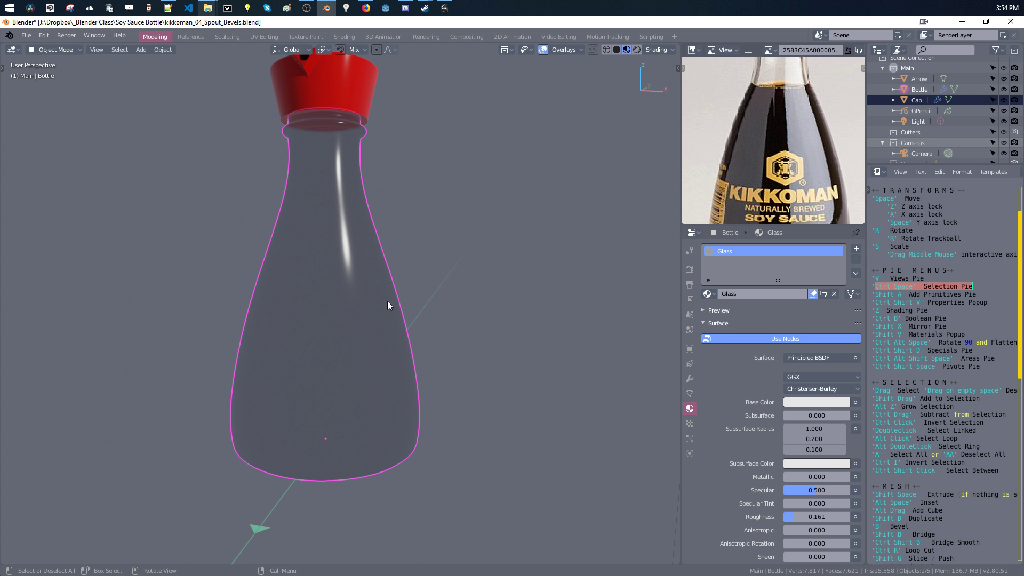
click(573, 324)
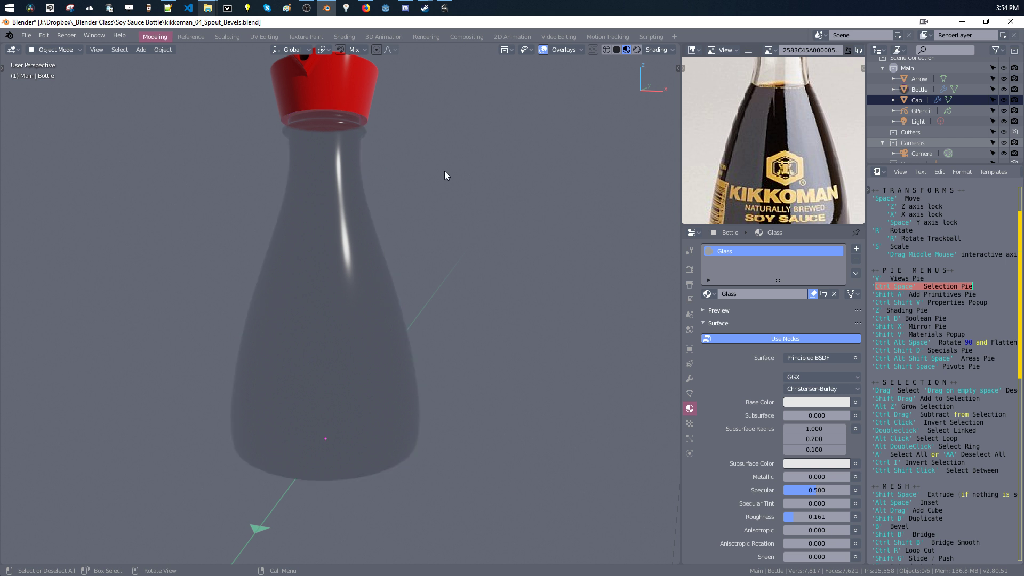
key(ctrl+space)
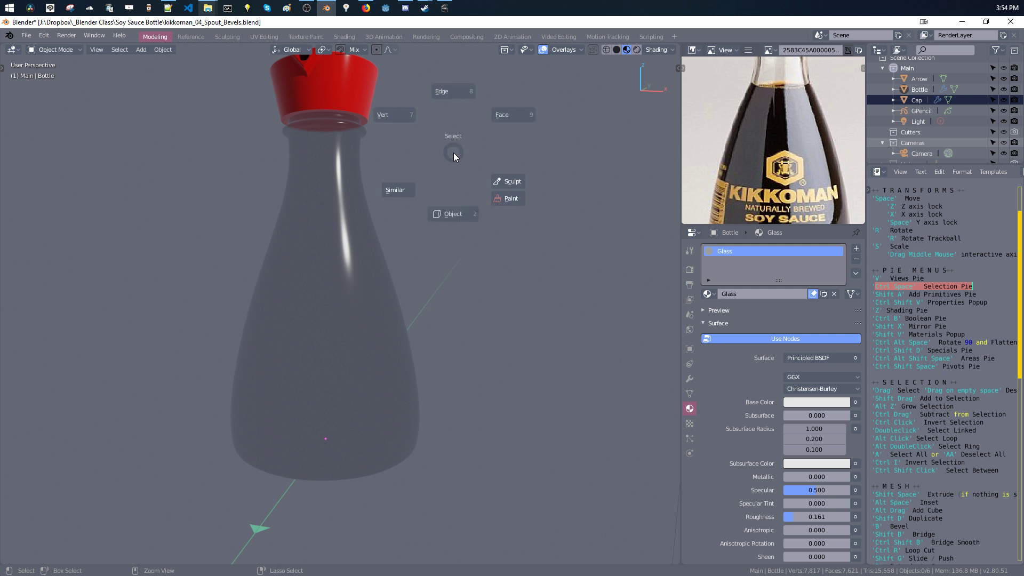
click(451, 213)
Create a linked duplicate of the bottle and place it beside the original
click(340, 235)
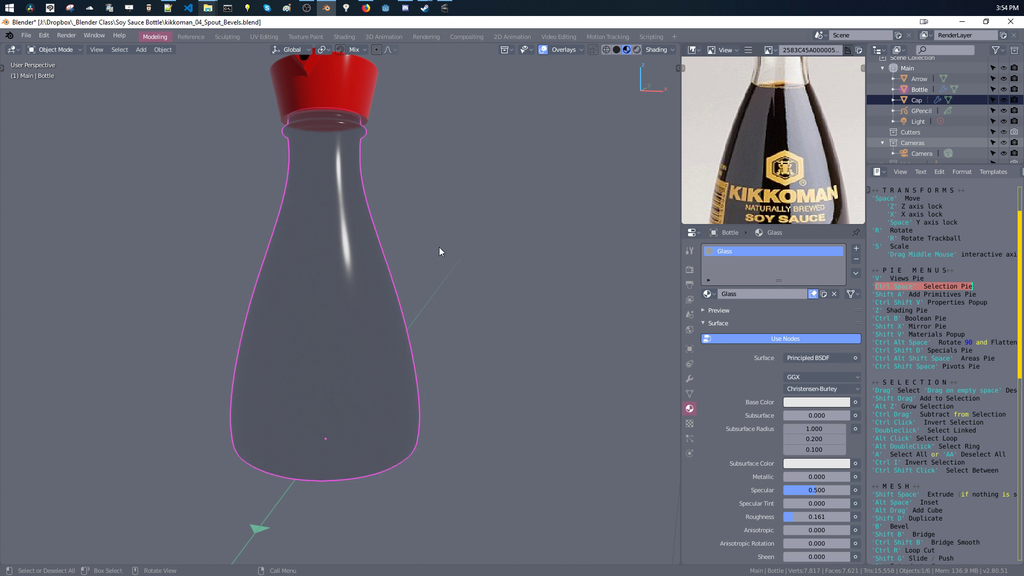
key(shift+d)
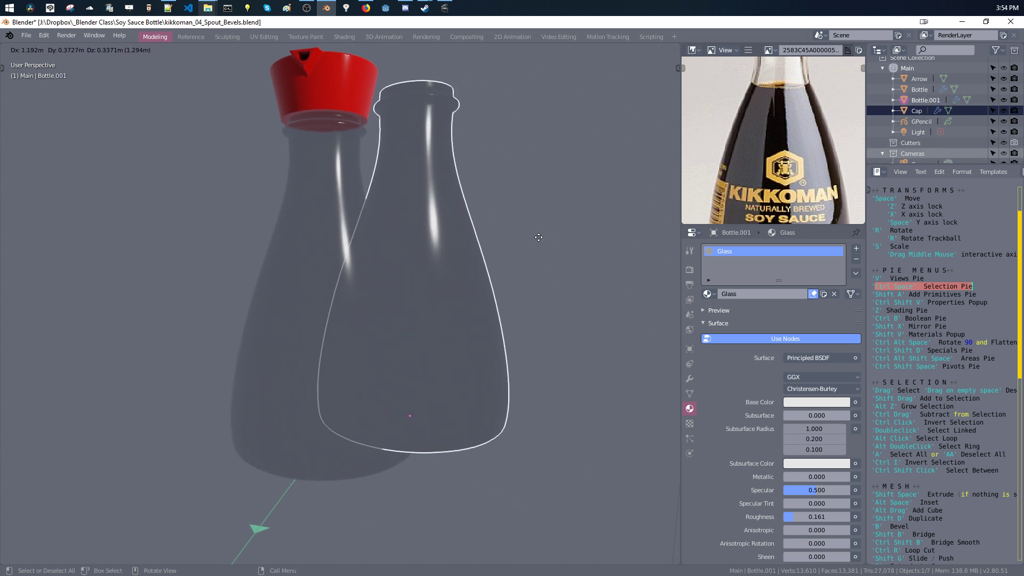
click(671, 242)
shift+middle_drag(478, 233, 424, 209)
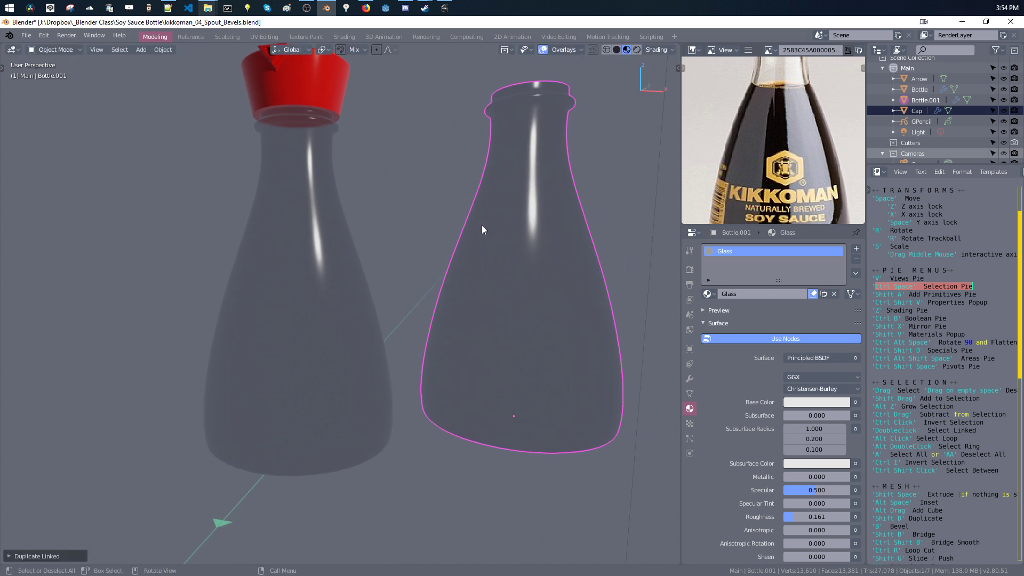
Try moving one side face of the linked bottle copy in face mode, cancel the move, and return to Object Mode
mouse_move(484, 249)
middle_down()
mouse_move(463, 267)
mouse_move(475, 268)
middle_up()
key(ctrl+space)
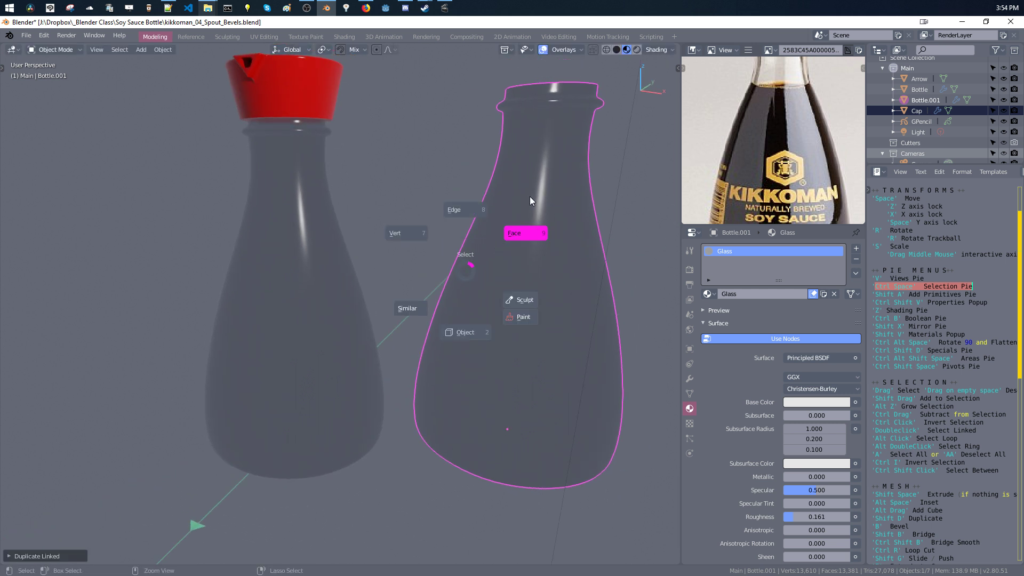
click(529, 200)
click(482, 264)
key(g)
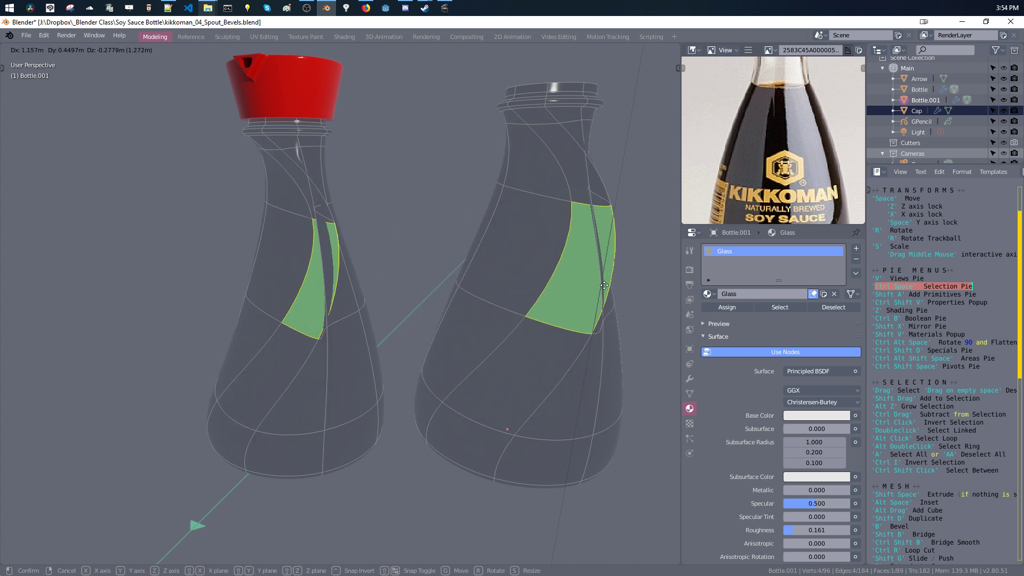
right_click(343, 280)
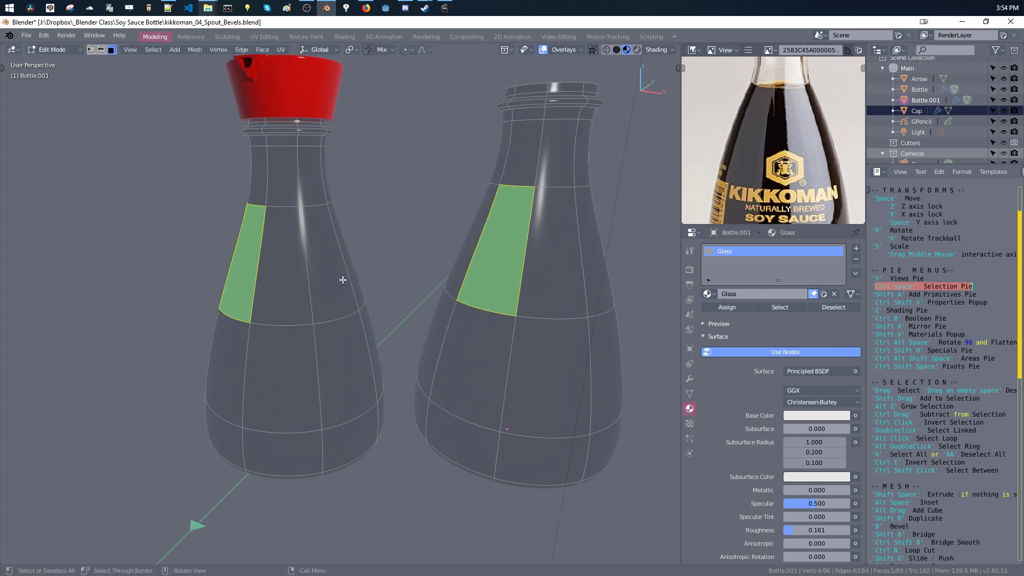
click(342, 280)
key(Tab)
Try moving one side face of the original bottle in face mode, undo the move, and return to Object Mode
click(328, 311)
key(ctrl+space)
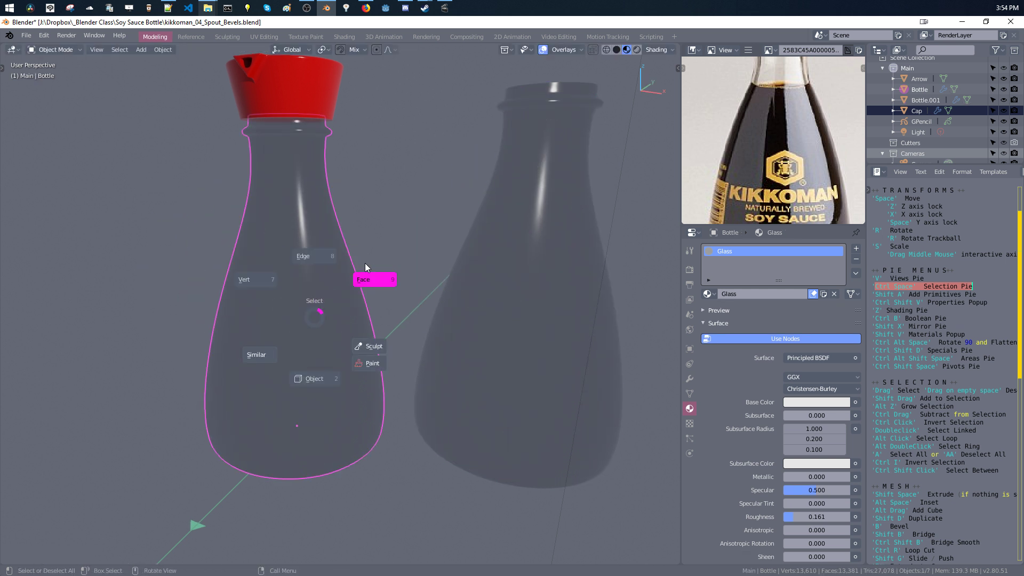
click(365, 264)
click(329, 293)
middle_drag(351, 324, 368, 334)
key(space)
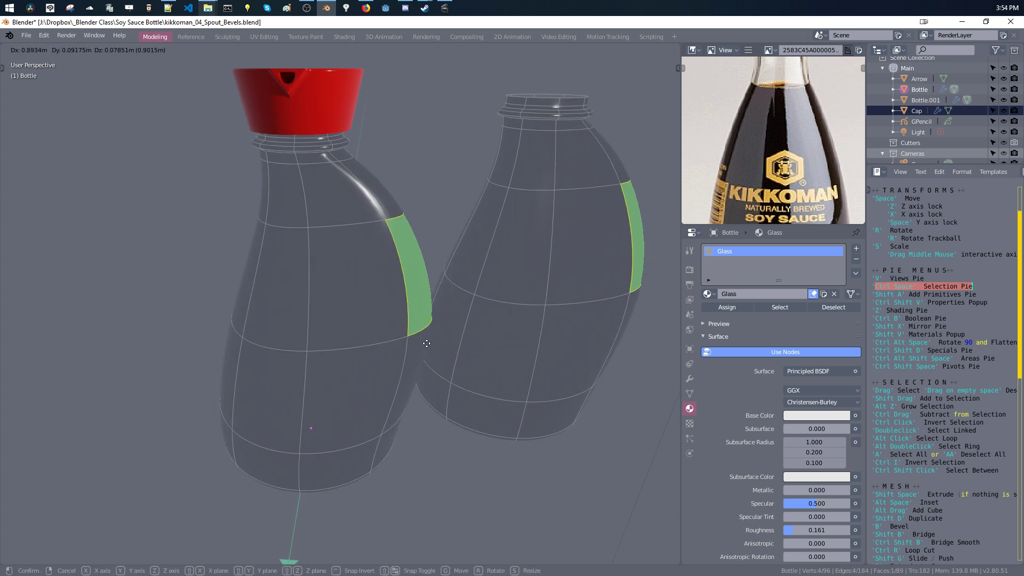
click(425, 342)
key(ctrl+z)
key(ctrl+space)
click(475, 282)
Delete the linked bottle copy and create a new linked duplicate of the original bottle in exactly the same position
click(484, 308)
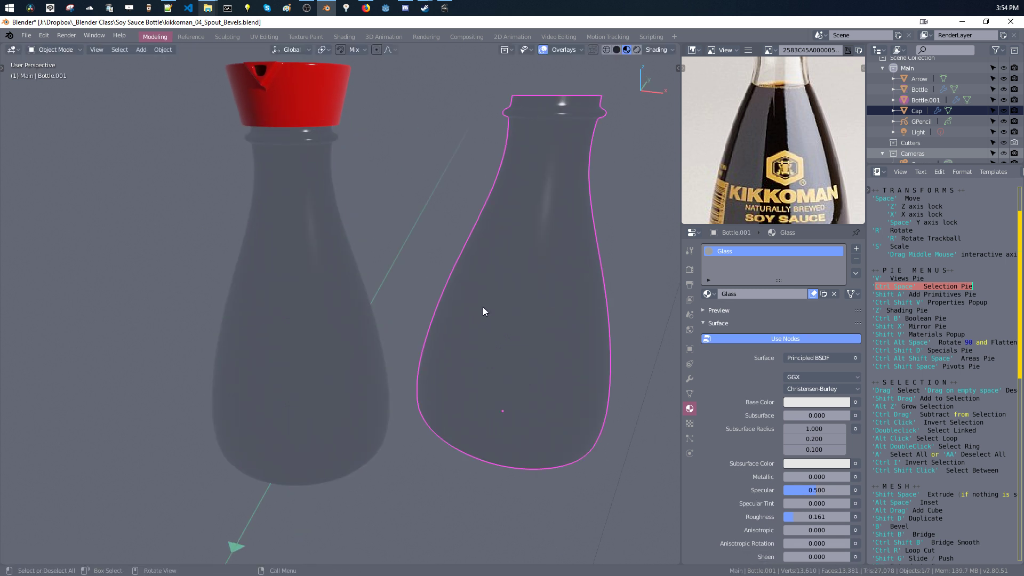
key(Delete)
click(327, 284)
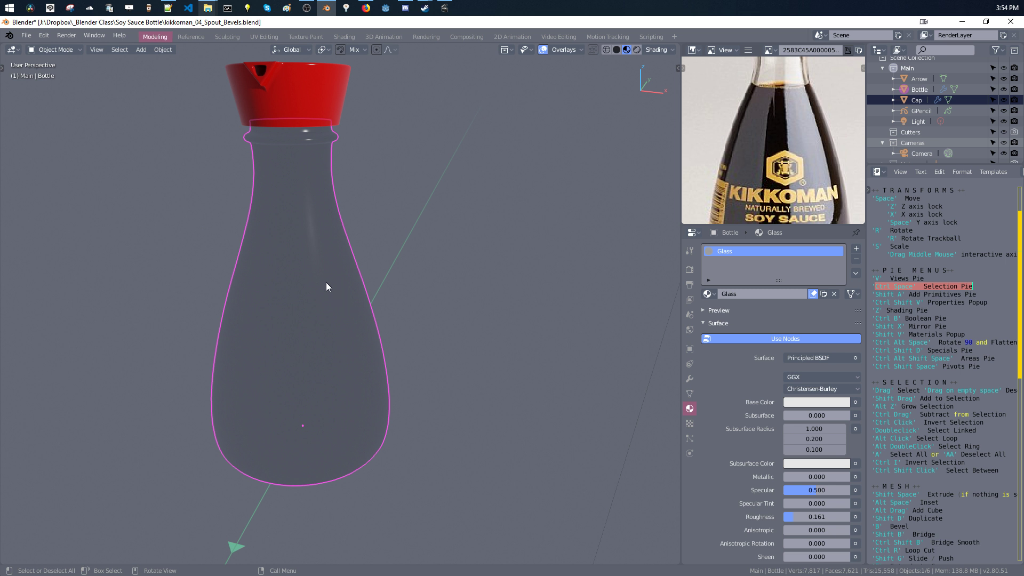
key(shift+d)
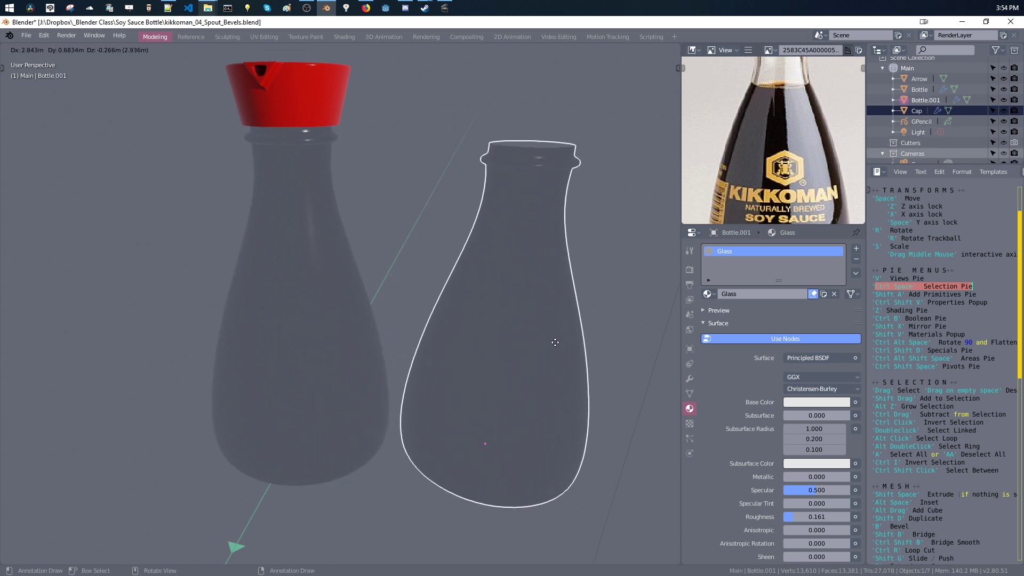
key(Escape)
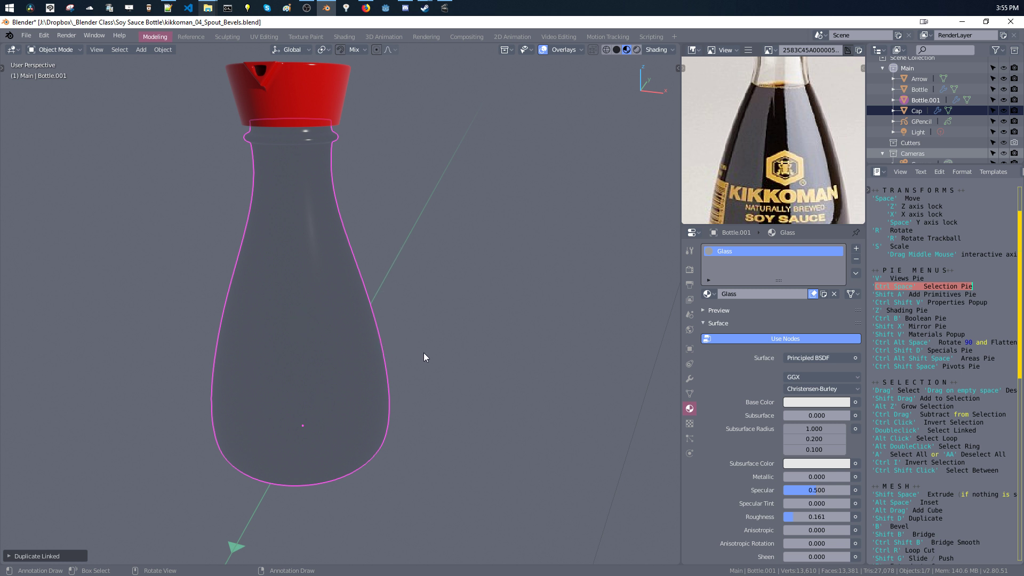
Try scaling up the linked duplicate uniformly, and cancel the scaling
key(s)
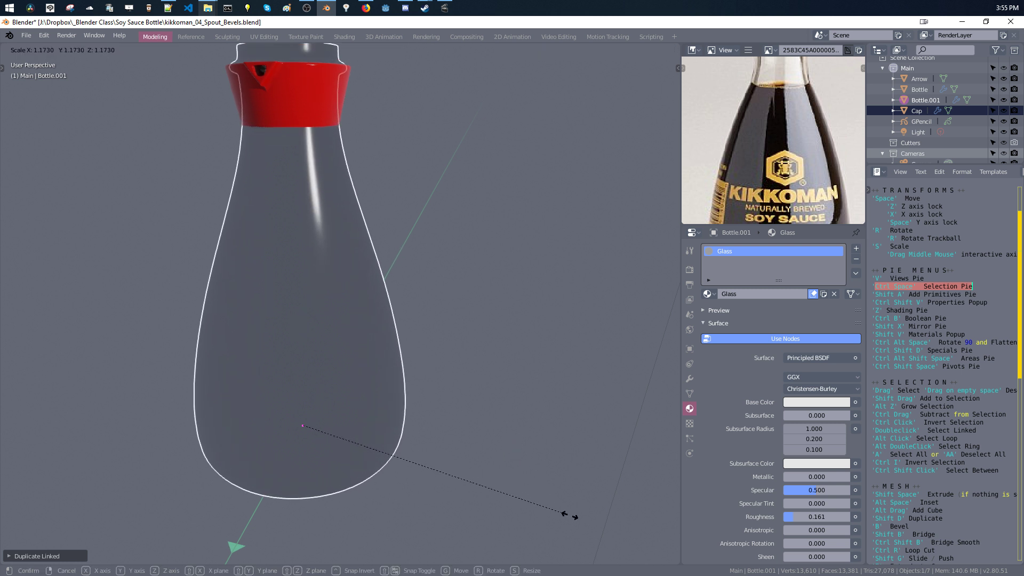
click(535, 494)
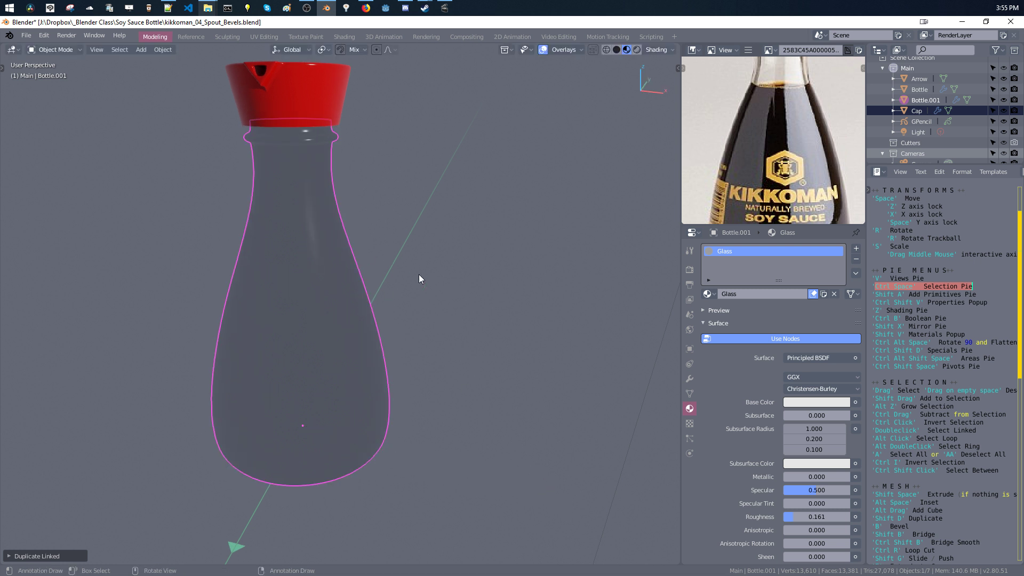
Rename the linked duplicate Bottle.001 as Sauce
double_click(920, 103)
text(S)
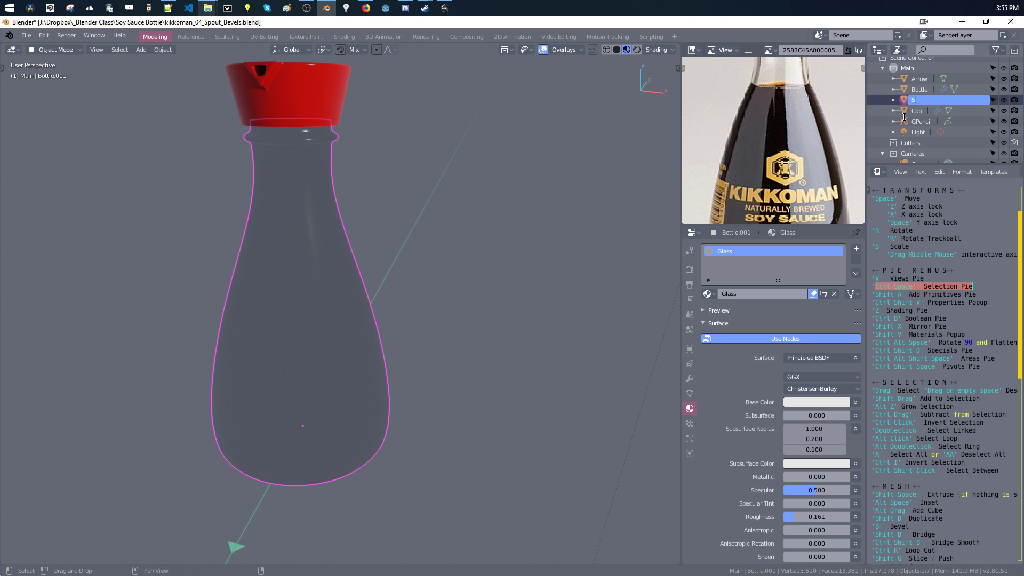
text(auce)
key(Return)
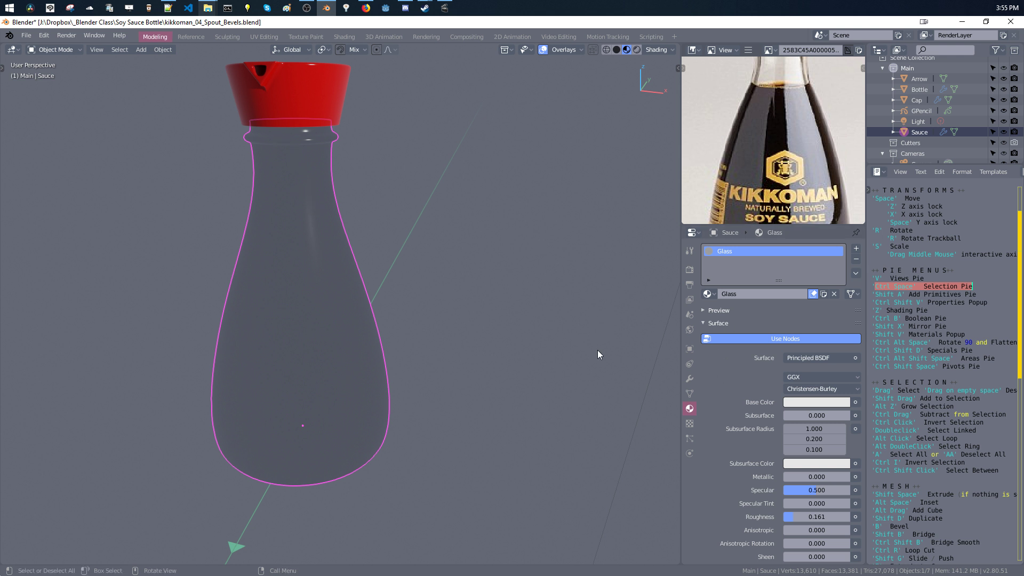
Add a Displace modifier after the Subdivision modifier on Sauce and set its strength to -0.050
click(689, 380)
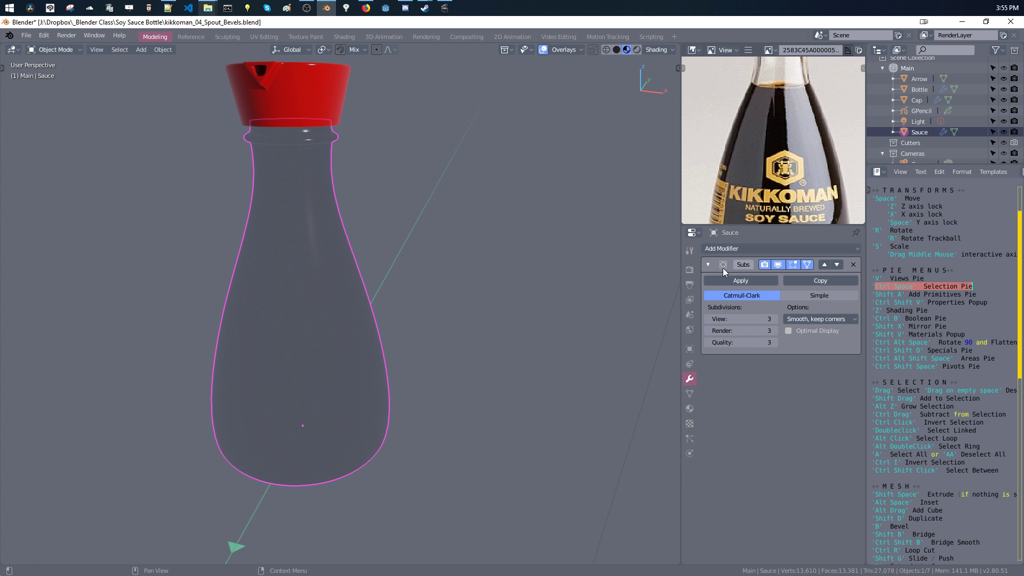
click(707, 264)
click(715, 251)
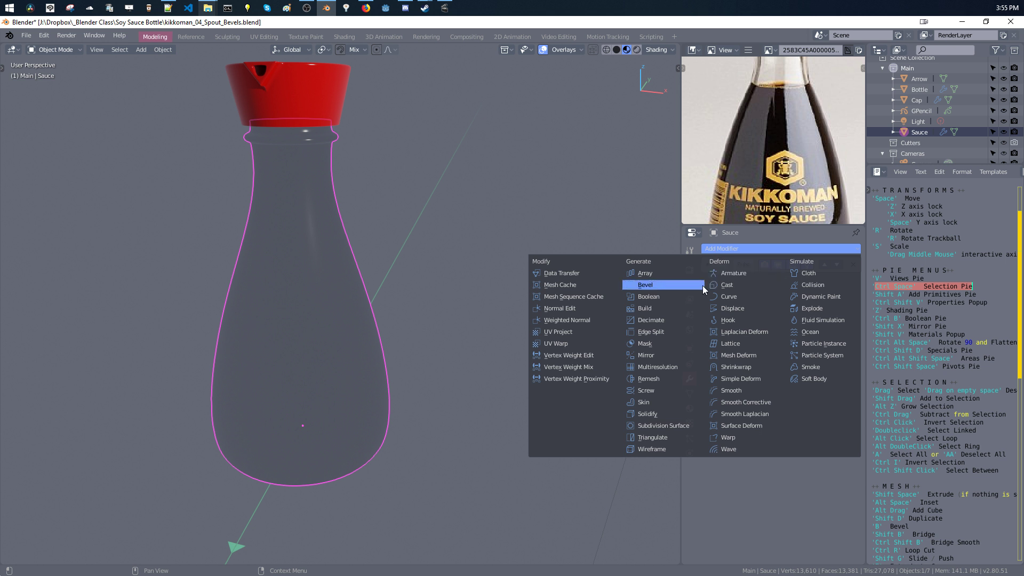
click(726, 309)
middle_drag(361, 245, 279, 185)
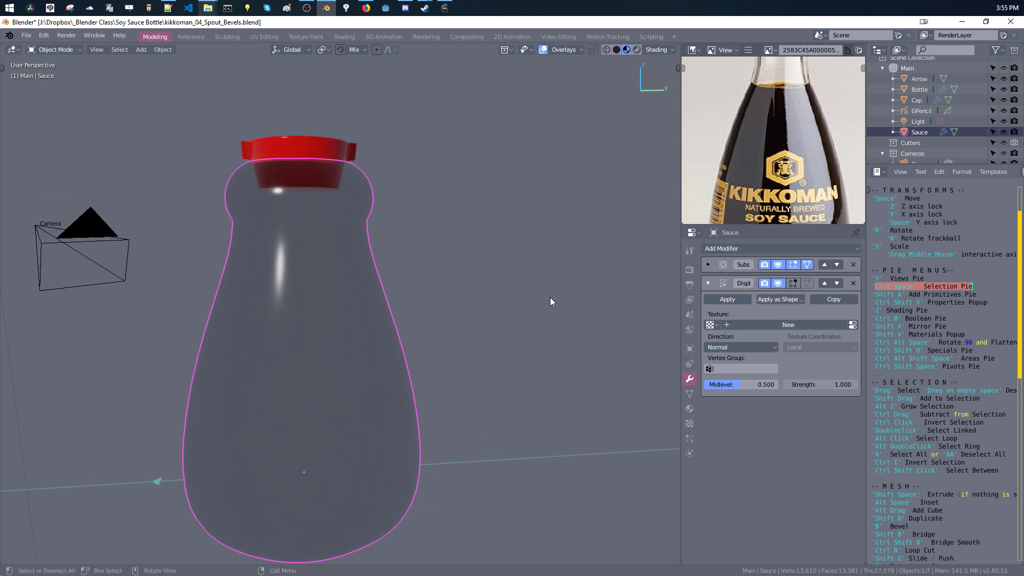
drag(811, 384, 754, 390)
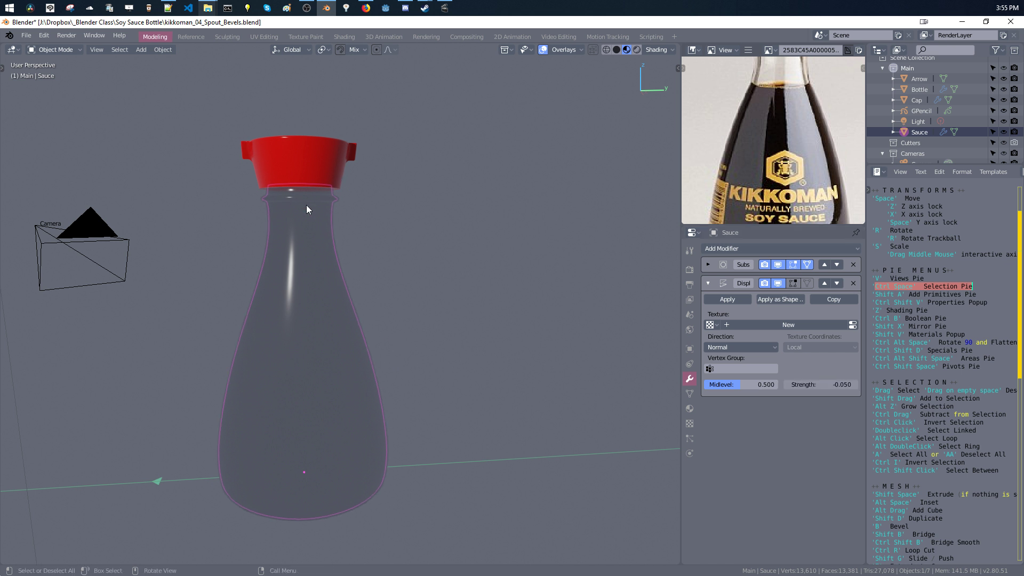
Adjust the Displace strength on Sauce to -0.058 and raise the object slightly along Z
scroll(315, 160, up, 3)
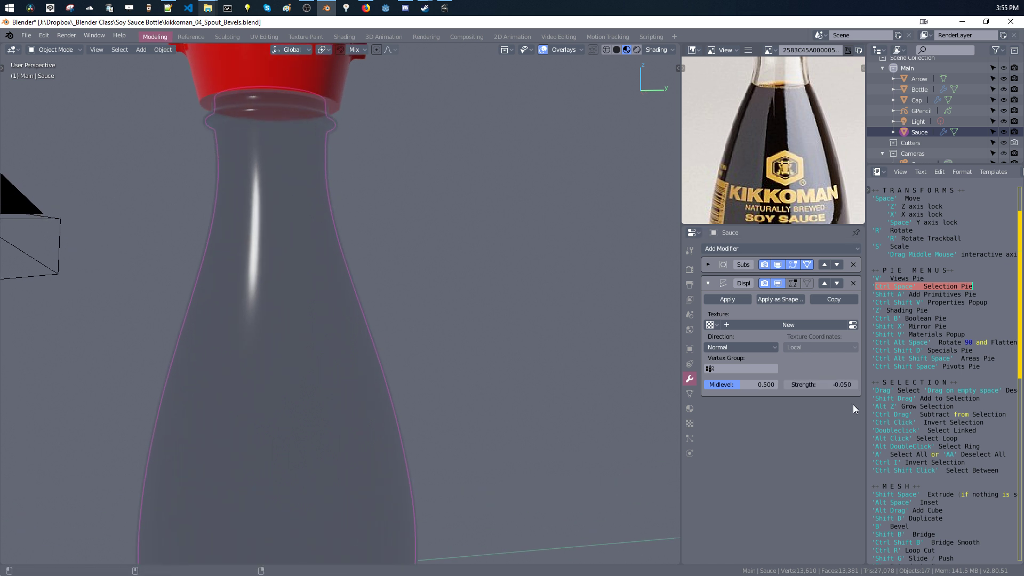
drag(814, 385, 837, 390)
shift+middle_drag(459, 341, 432, 249)
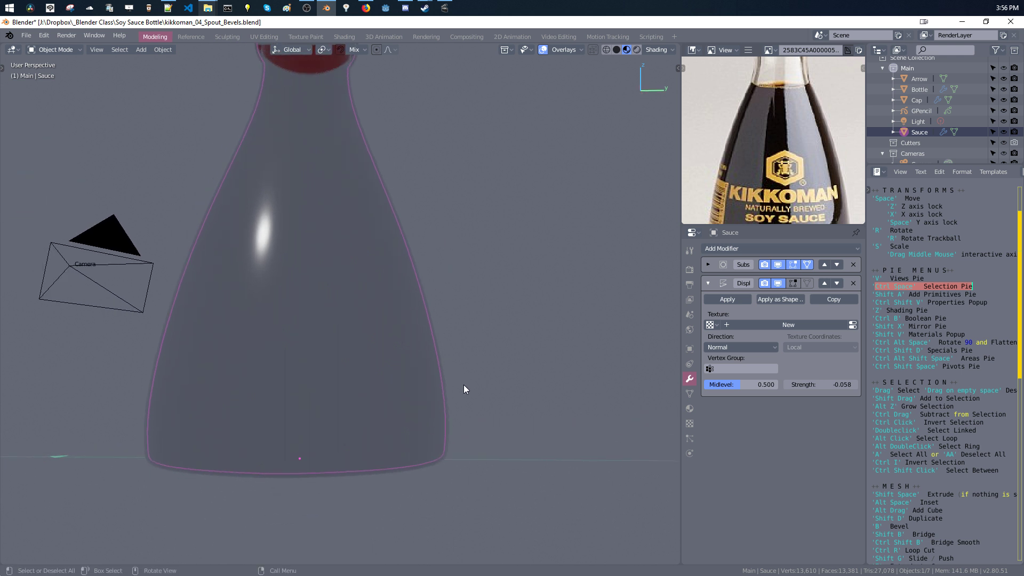
key(space)
key(z)
shift+click(453, 370)
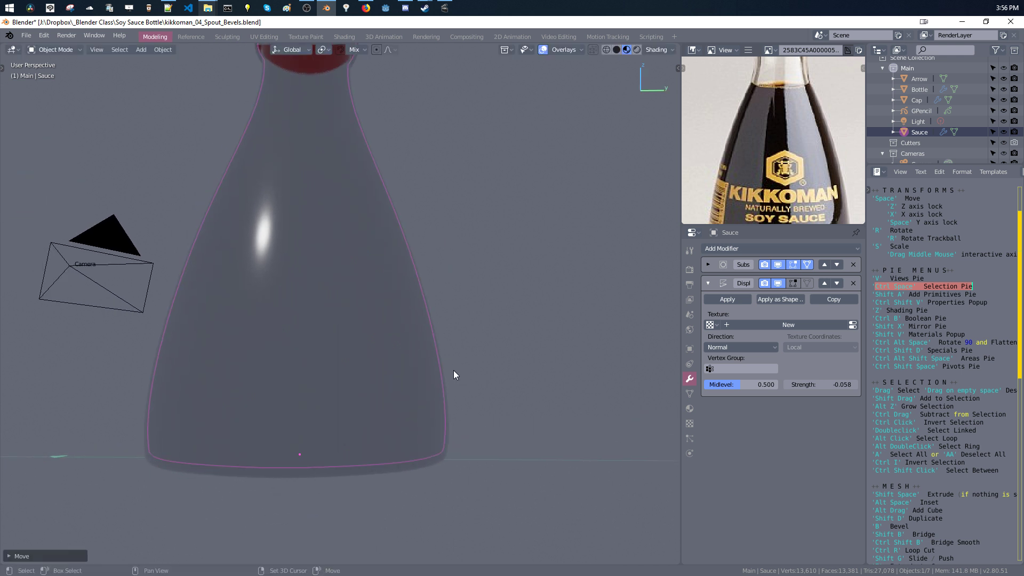
Set the Displace strength on Sauce to -0.123 and raise the object about 0.047 m along Z
drag(830, 385, 798, 384)
key(space)
key(z)
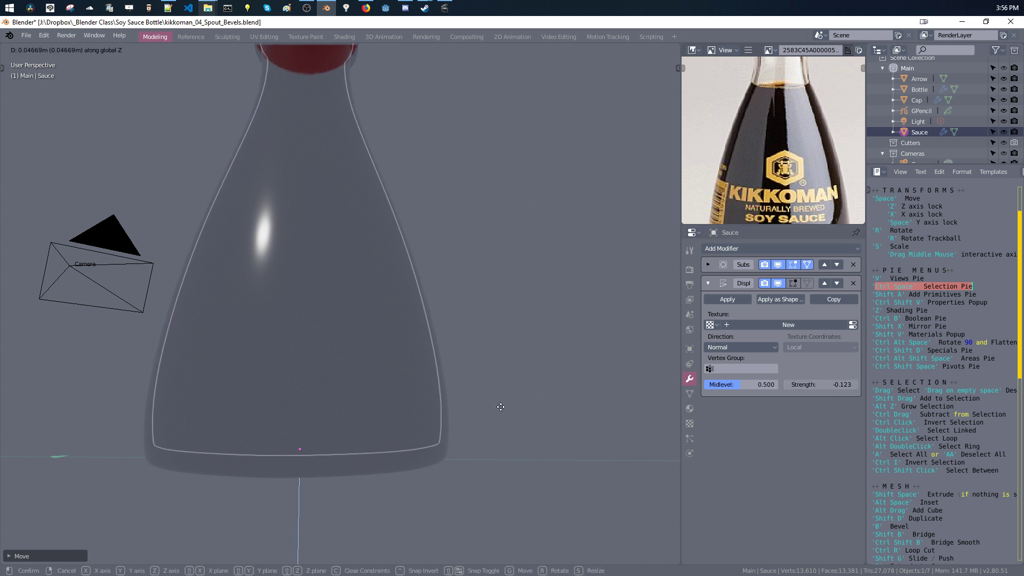
click(500, 407)
Compare with the bottle base in the reference photo and lower Sauce slightly along Z
middle_drag(726, 208, 744, 136)
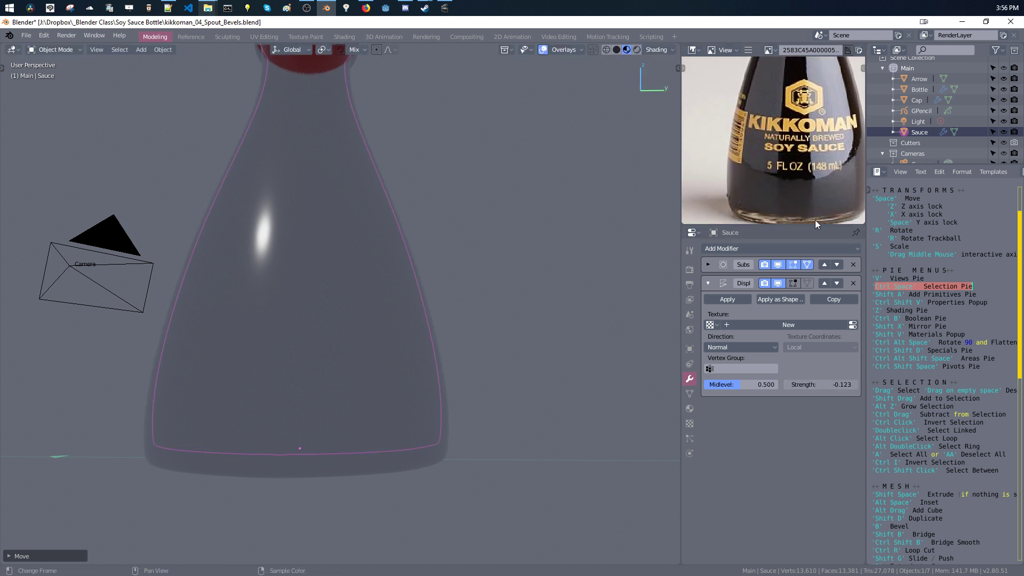
middle_drag(725, 197, 719, 222)
mouse_move(748, 90)
middle_down()
mouse_move(726, 196)
mouse_move(748, 151)
mouse_move(737, 118)
mouse_move(747, 142)
middle_up()
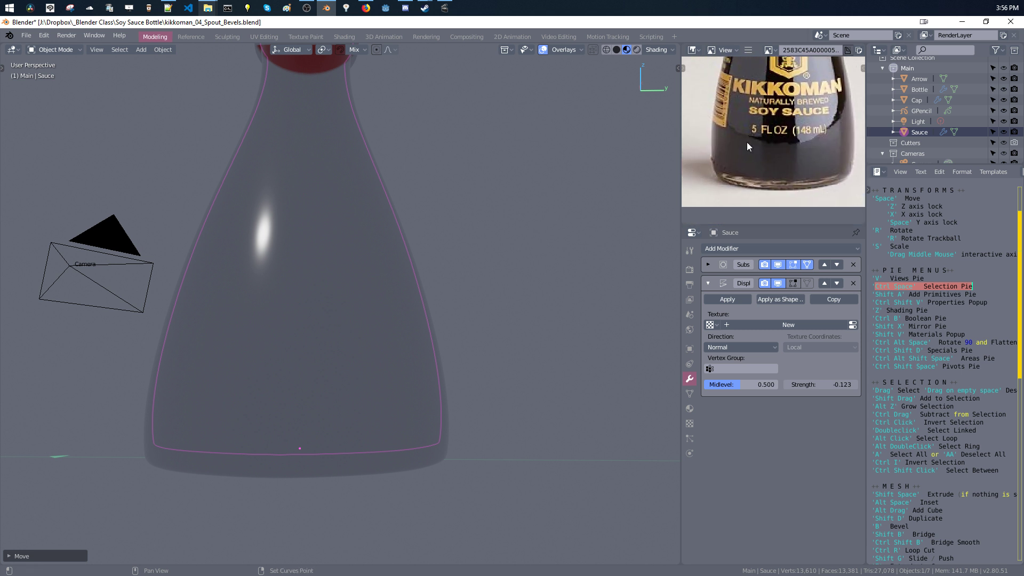
key(g)
key(z)
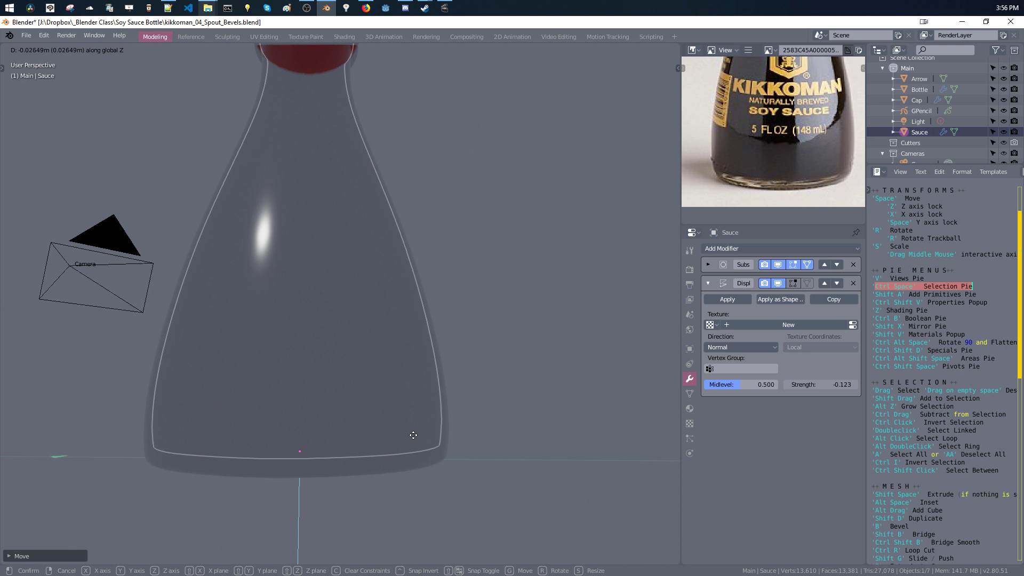
click(413, 447)
middle_drag(413, 447, 361, 413)
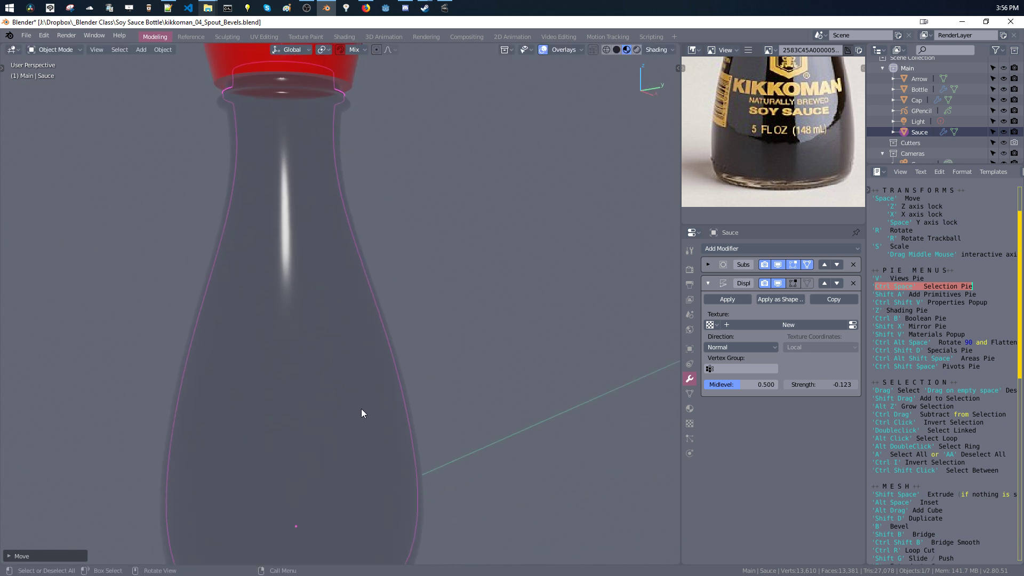
Enter face mode on the bottle, select the adjacent faces on one side, and move them outward
click(366, 369)
key(ctrl+space)
click(421, 320)
shift+middle_drag(376, 344, 382, 306)
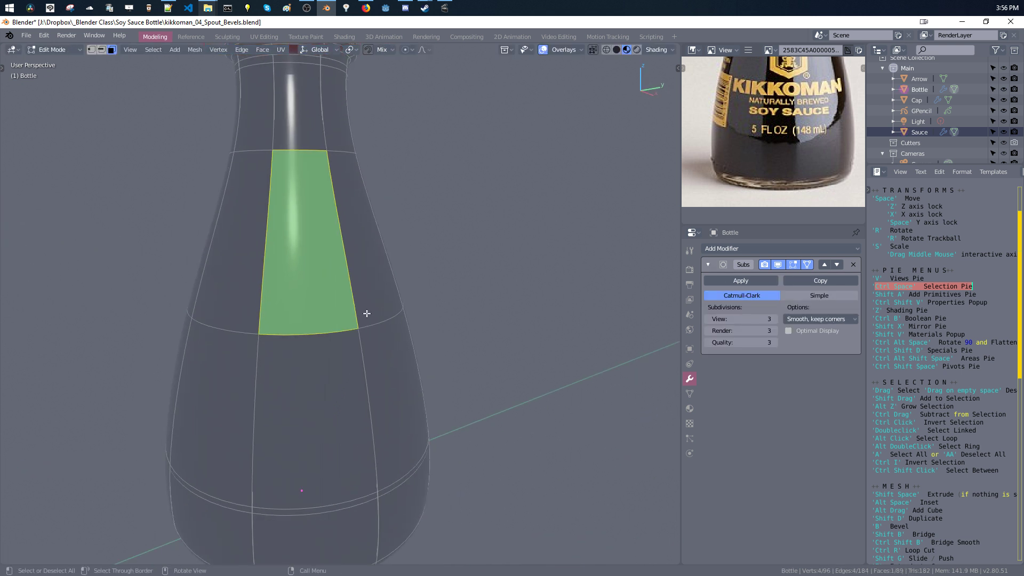
key(alt+z)
key(b)
drag(373, 245, 368, 245)
click(361, 245)
key(space)
click(507, 243)
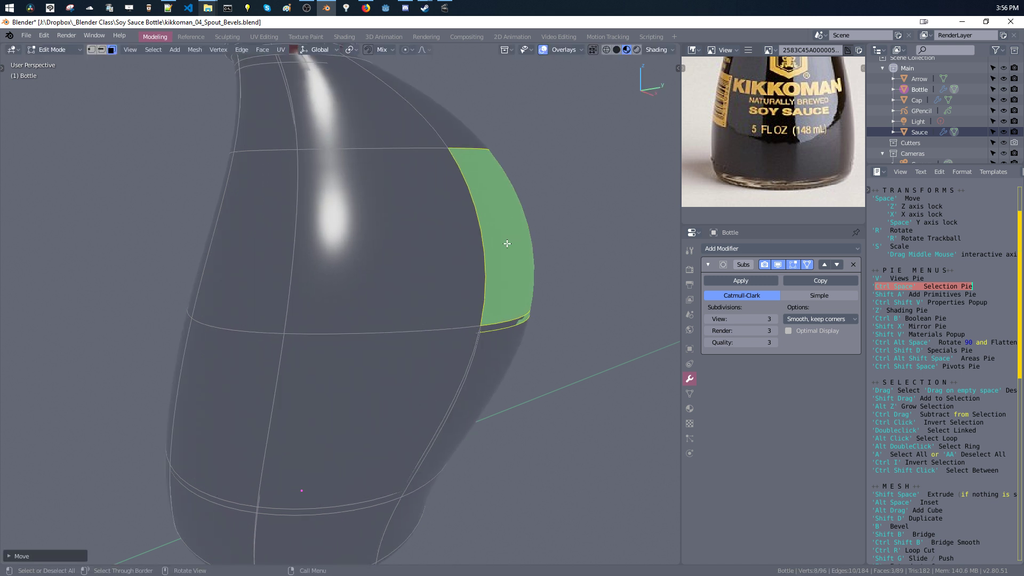
Return to Object Mode and select Sauce to examine how its shape follows the edited bottle mesh
key(ctrl+space)
shift+middle_drag(417, 360, 440, 290)
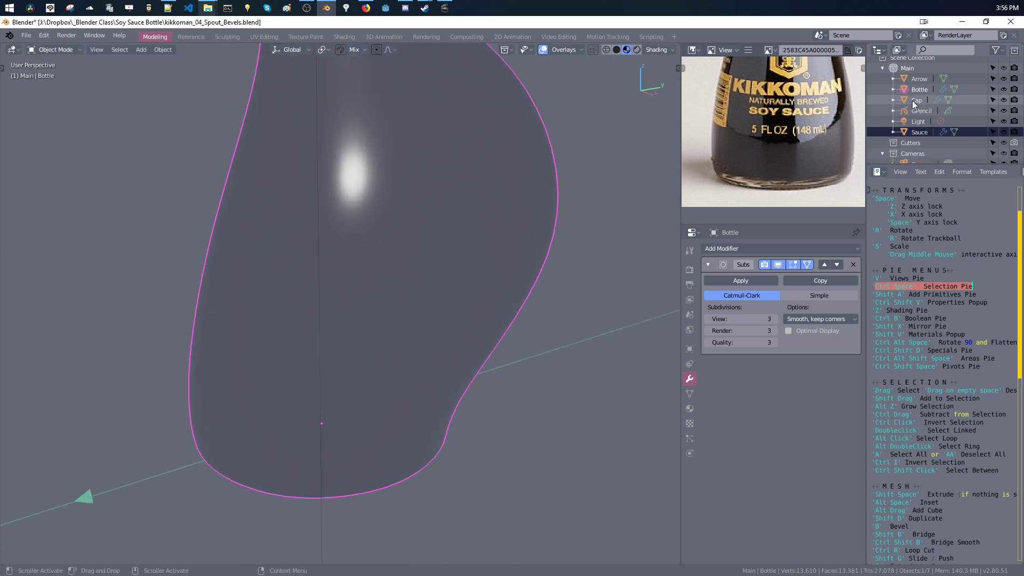
click(915, 133)
scroll(491, 238, up, 2)
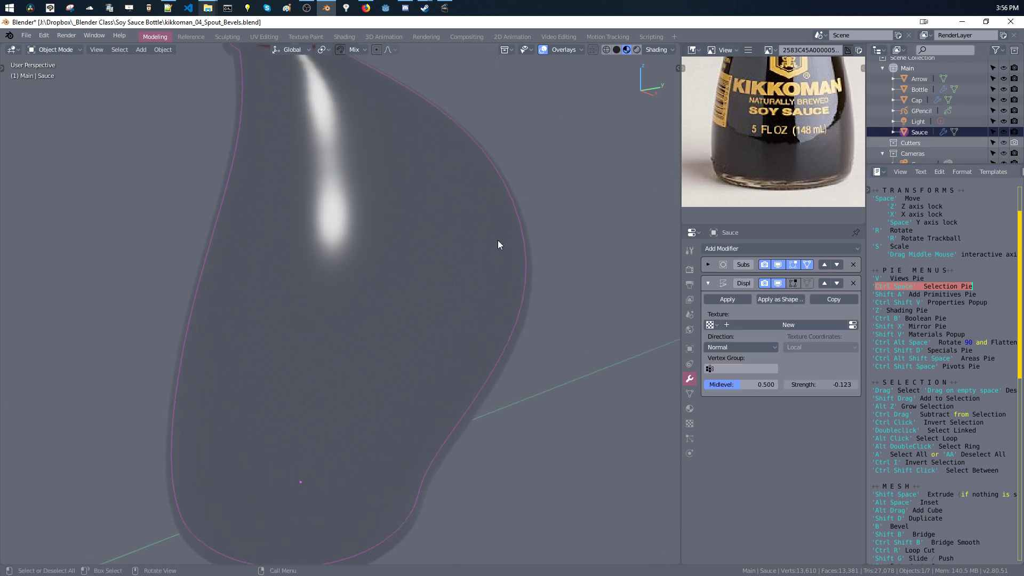
Reopen the bottle's mesh for editing, undo the trial face move, and return to Object Mode
click(495, 260)
key(Tab)
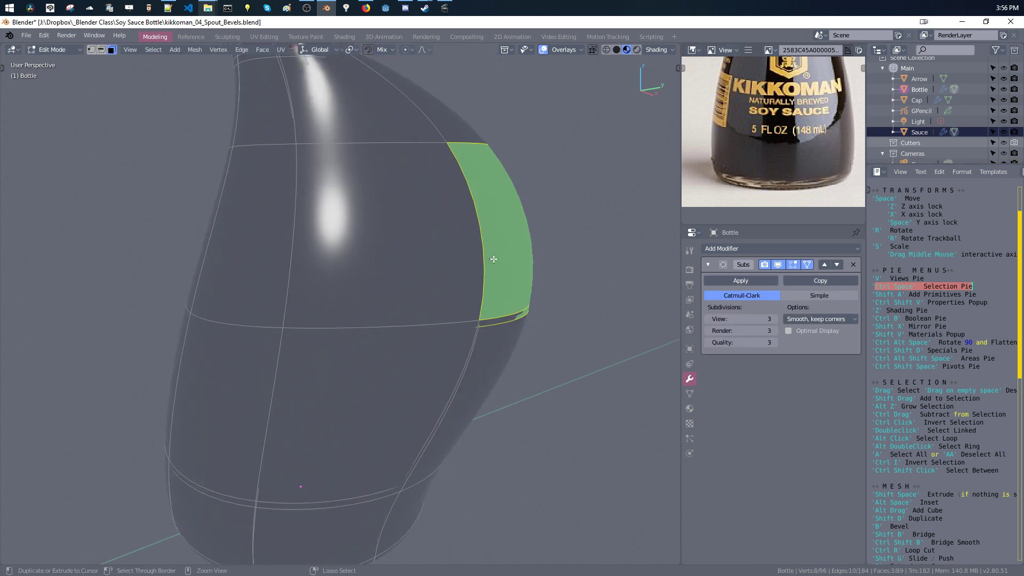
scroll(480, 258, down, 2)
shift+middle_drag(359, 131, 410, 261)
key(Tab)
shift+middle_drag(410, 261, 426, 206)
scroll(416, 213, down, 3)
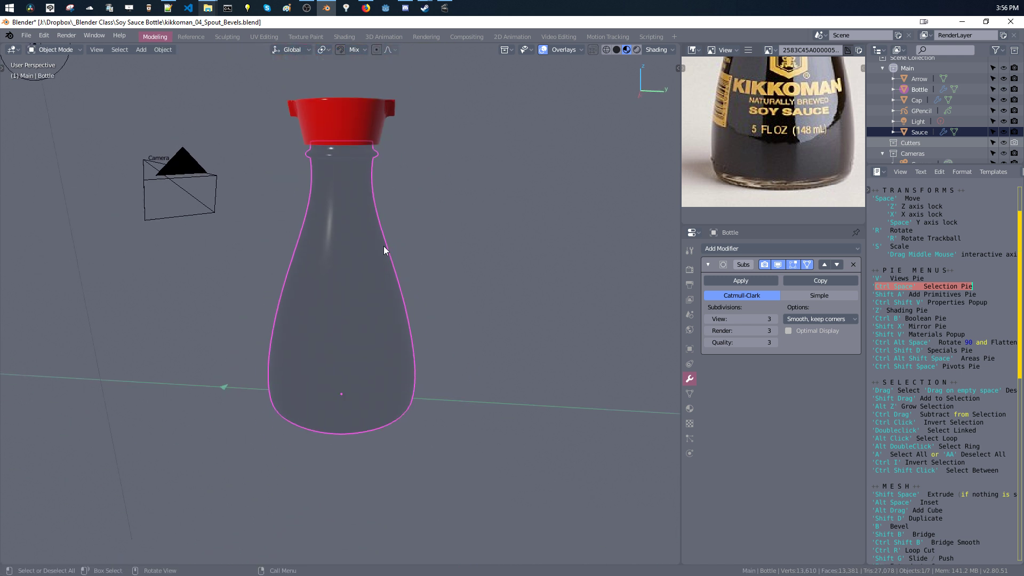
Select the Sauce object and add a new material named Sauce to it
click(918, 134)
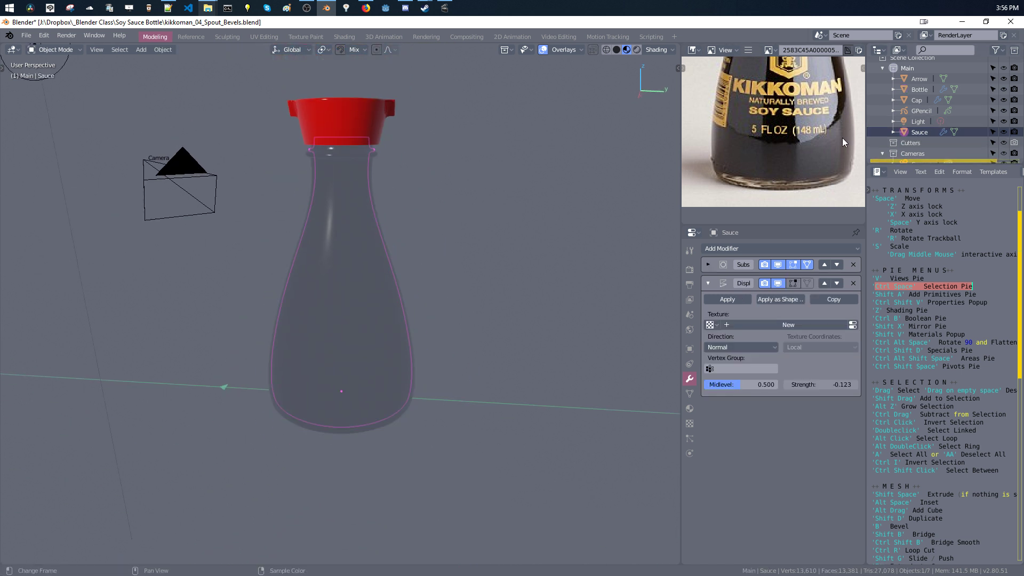
shift+middle_drag(389, 218, 385, 266)
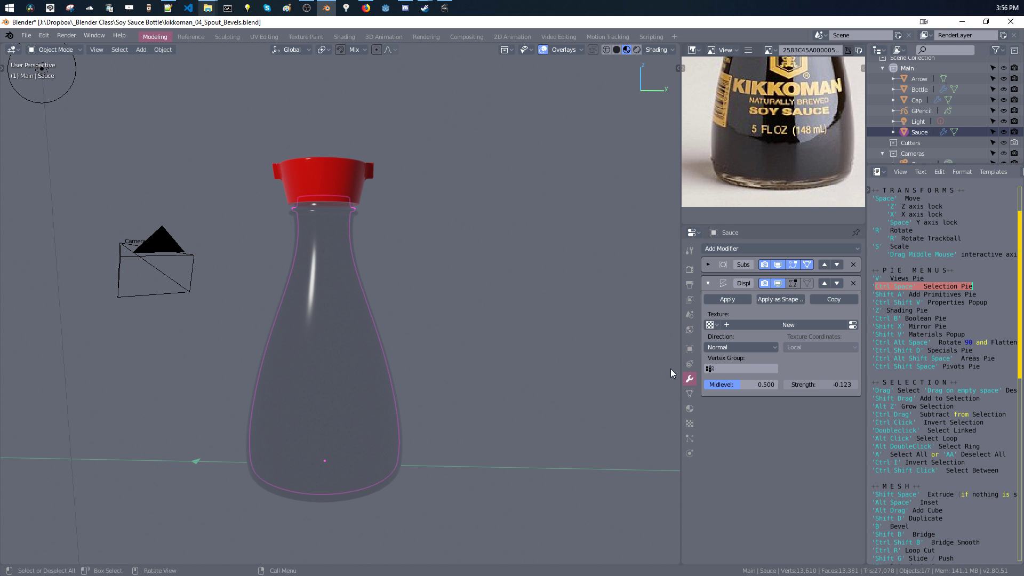
click(690, 409)
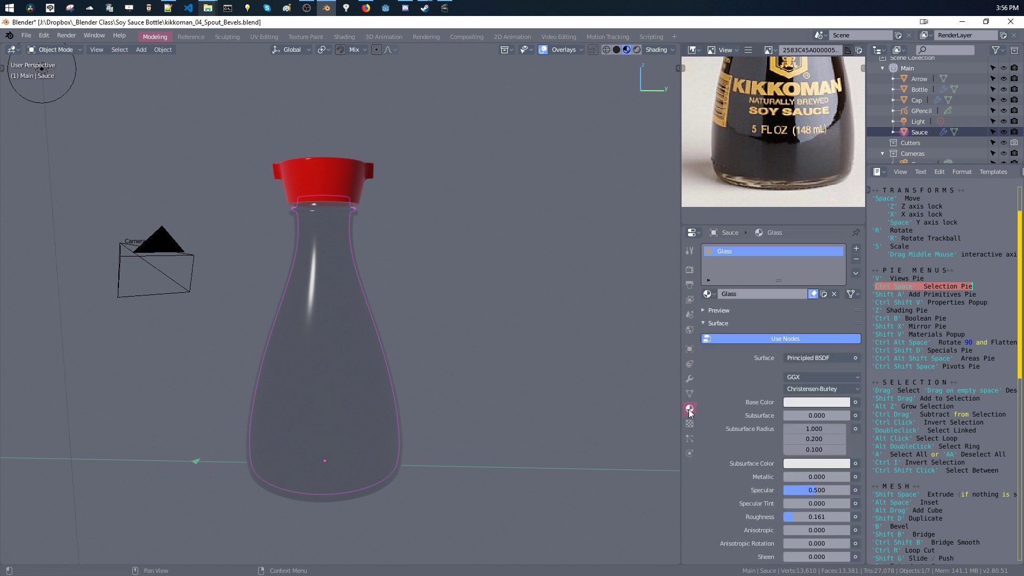
click(689, 379)
click(689, 408)
click(709, 295)
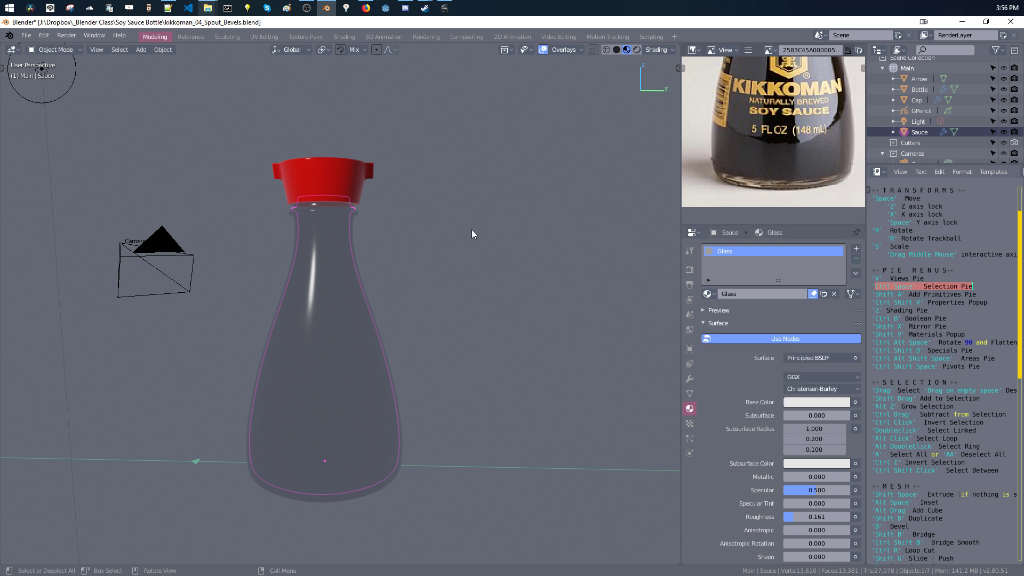
key(shift+v)
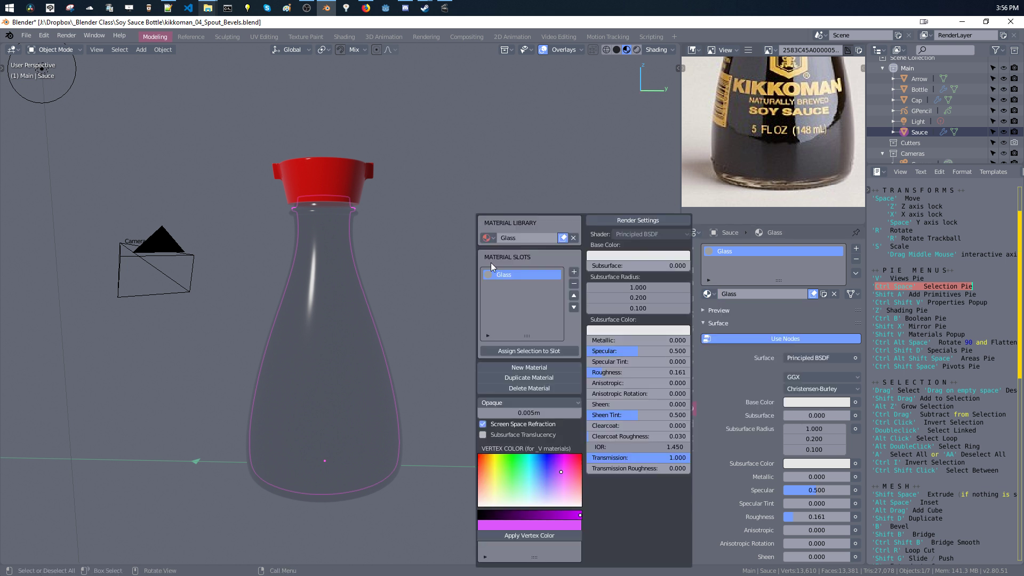
click(505, 368)
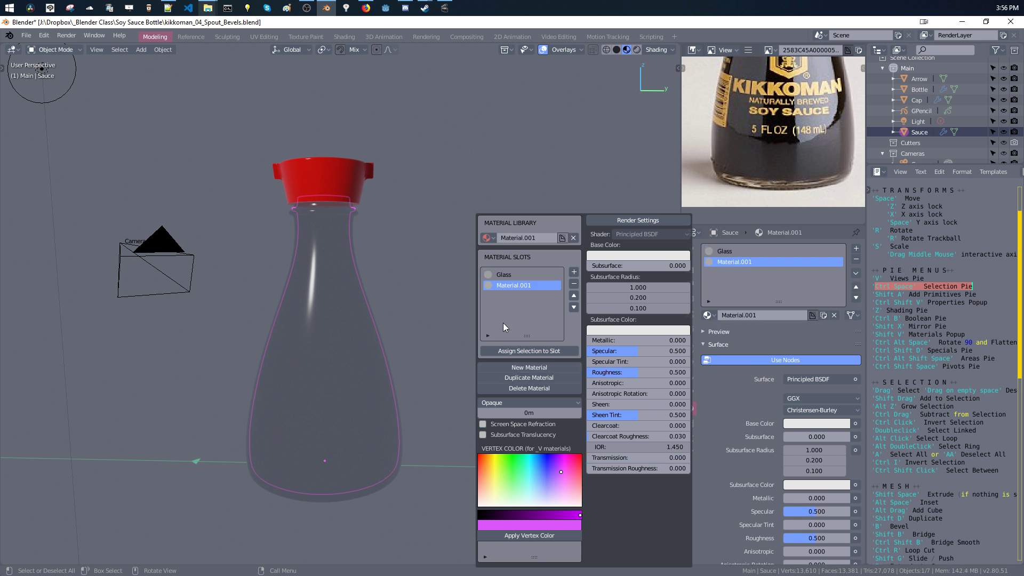
text(Sauce)
key(Return)
Darken the Sauce material's base color to near-black, with an HSV value of about 0.068
click(612, 256)
drag(610, 179, 597, 178)
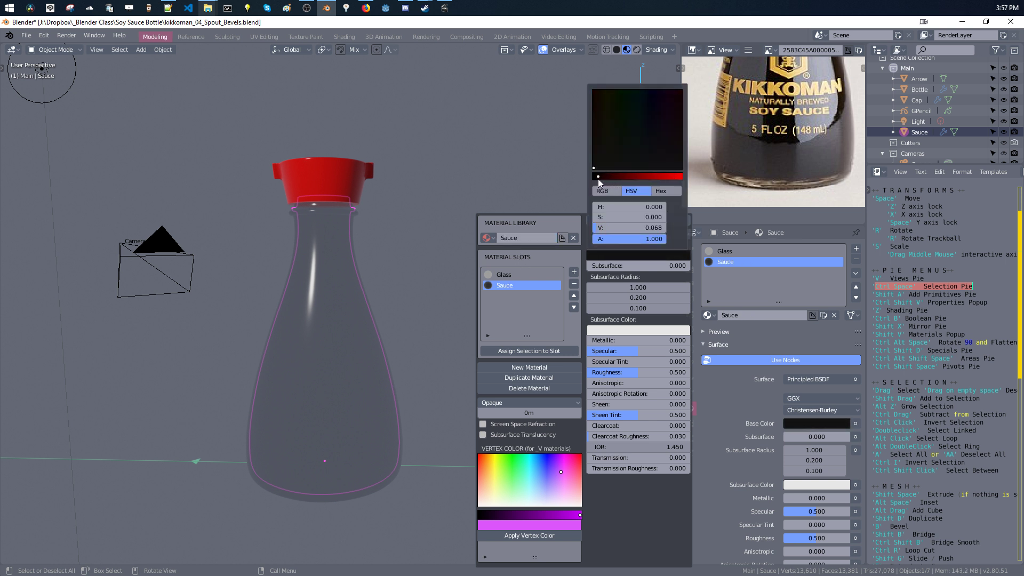
middle_drag(458, 208, 465, 216)
Remove the Glass material slot from the Sauce object, leaving only the Sauce material
key(shift+v)
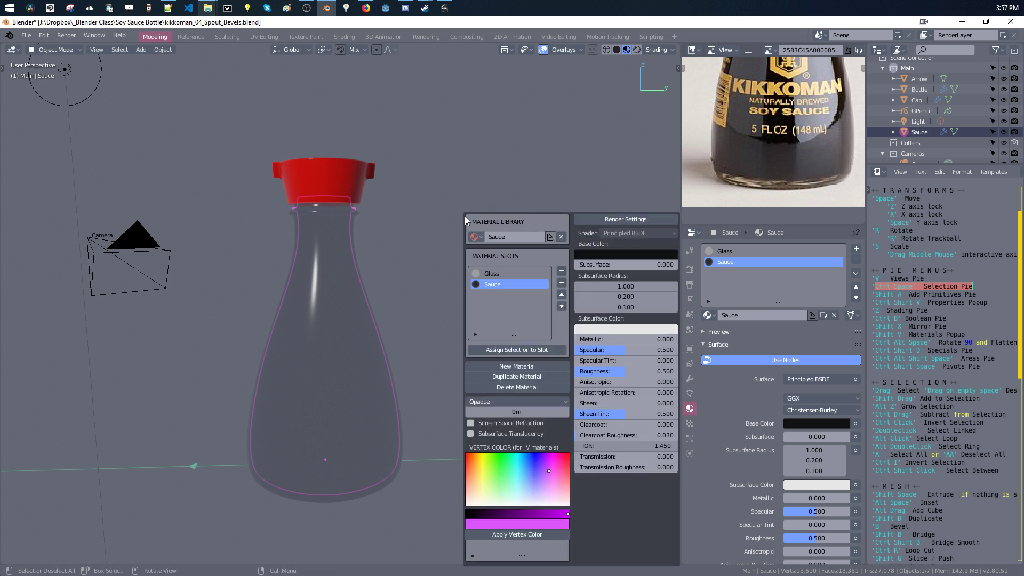
click(504, 272)
click(498, 286)
click(496, 274)
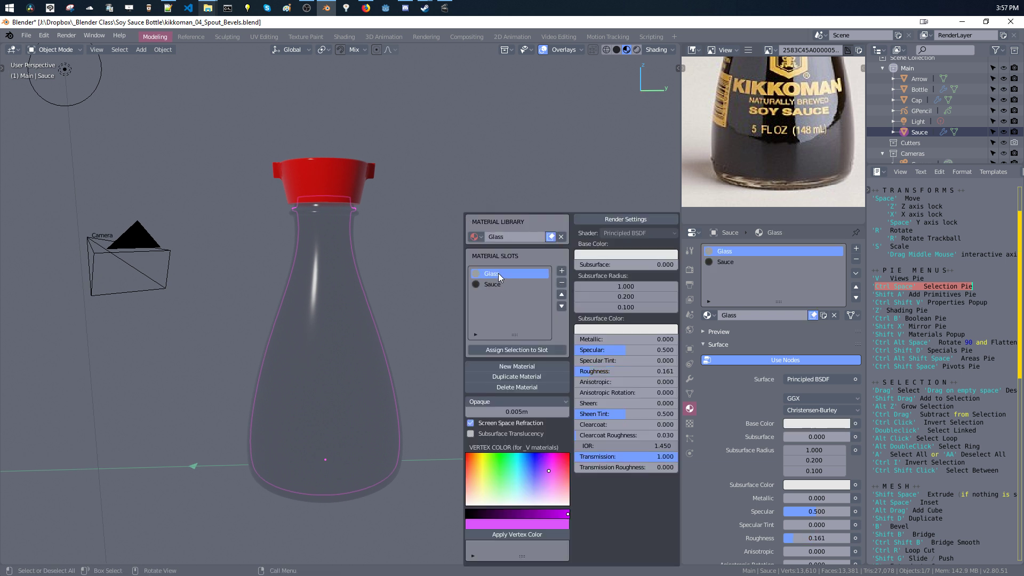
click(561, 284)
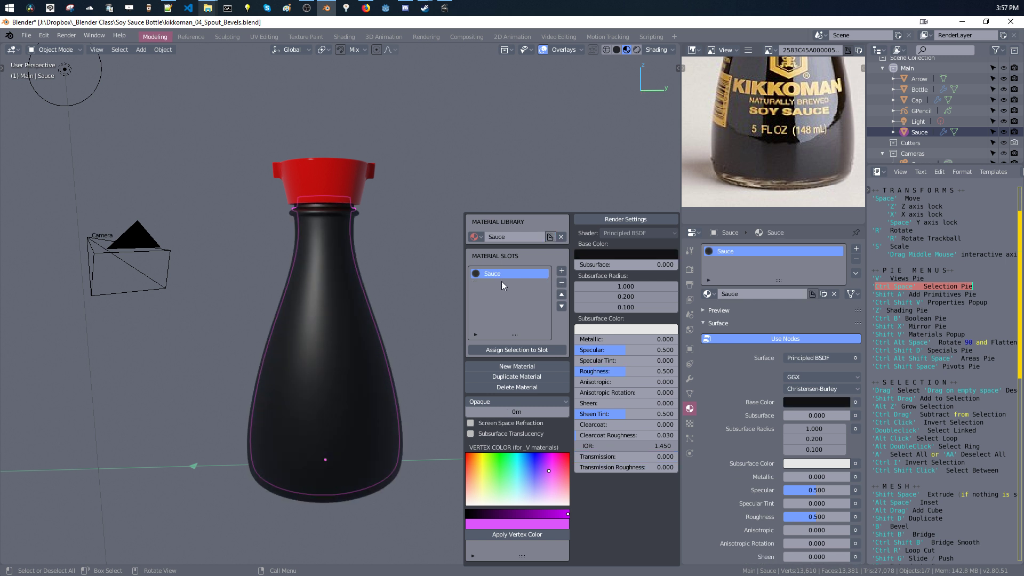
Select the bottle and link its material slot to the object instead of the shared mesh data
click(351, 236)
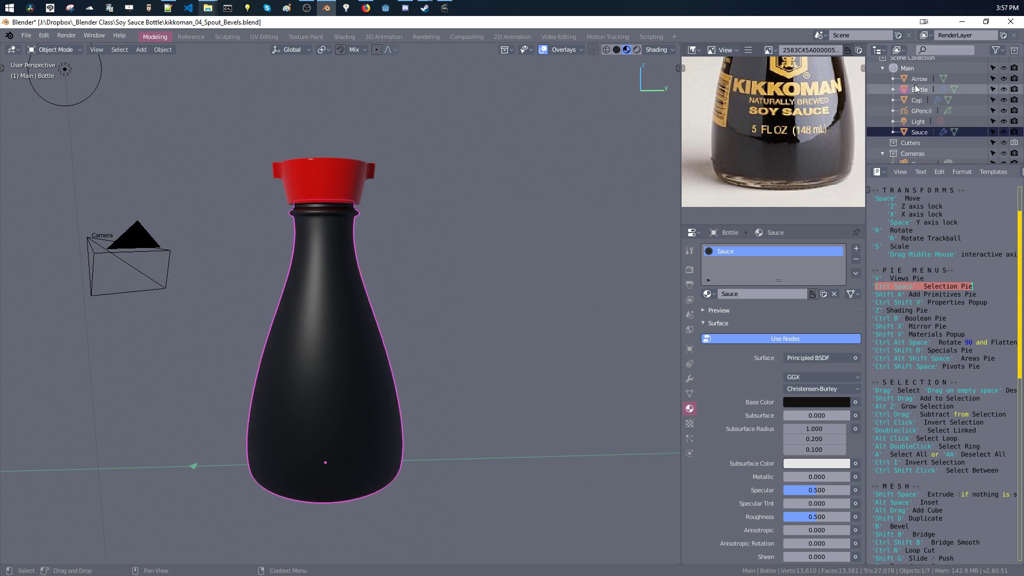
key(shift+v)
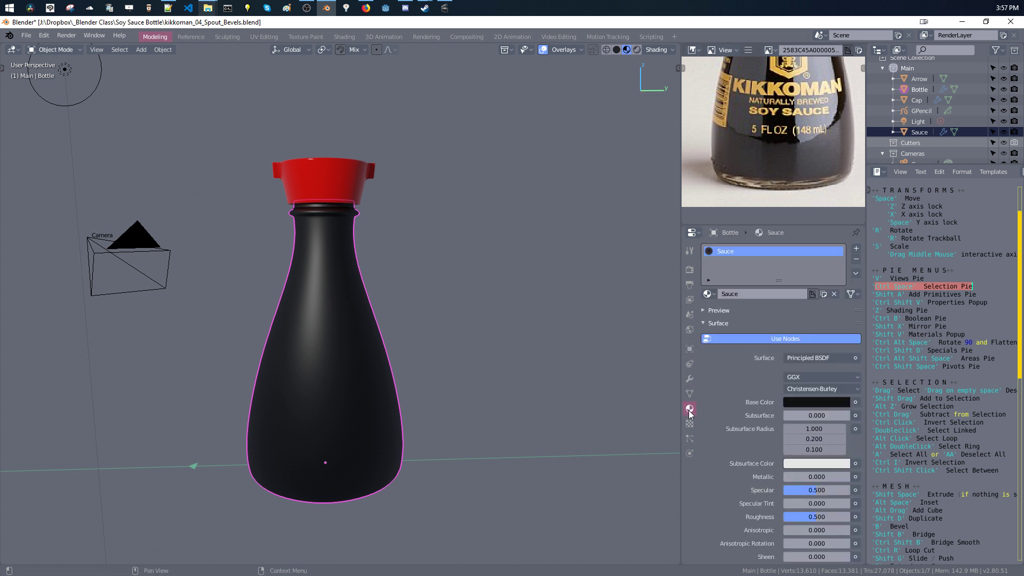
click(851, 296)
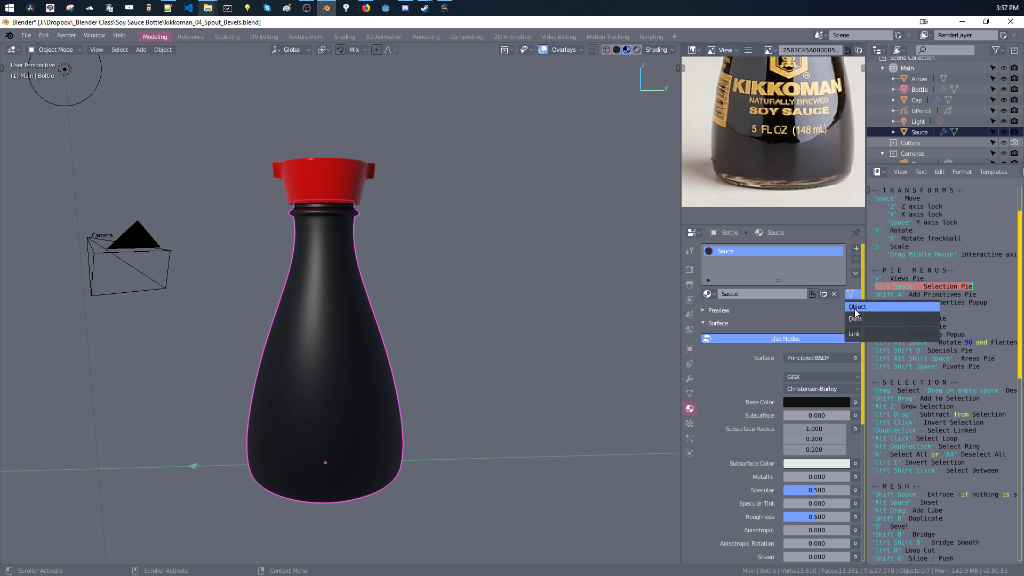
click(855, 308)
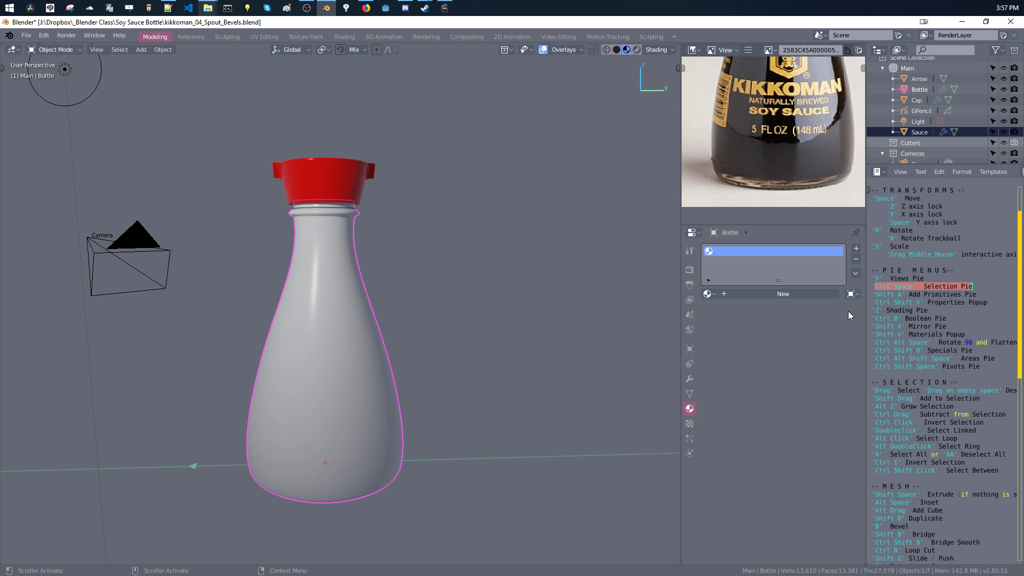
Switch between the Bottle and Sauce objects to compare their material slots
middle_drag(448, 247, 432, 235)
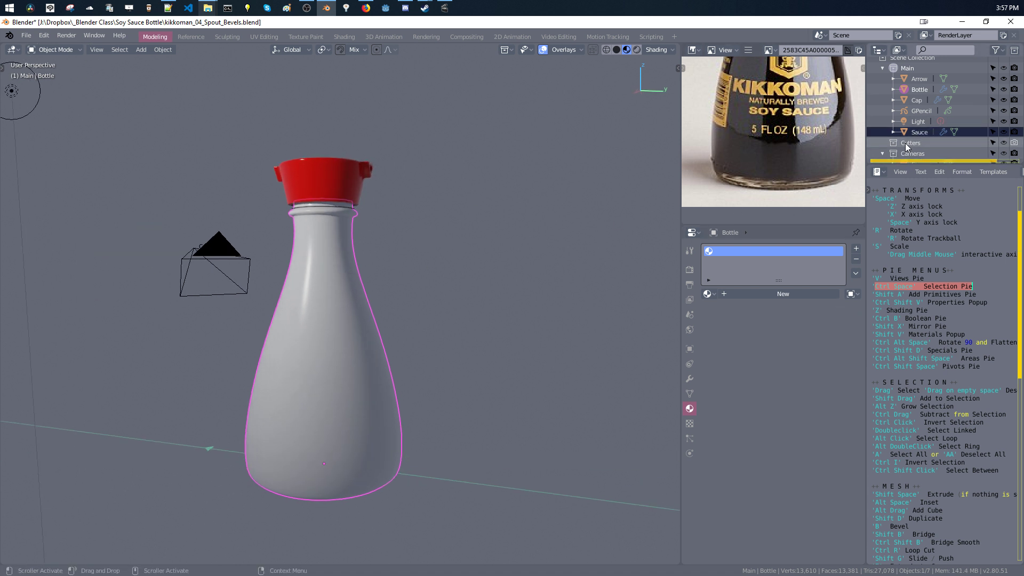
click(918, 89)
ctrl+click(917, 133)
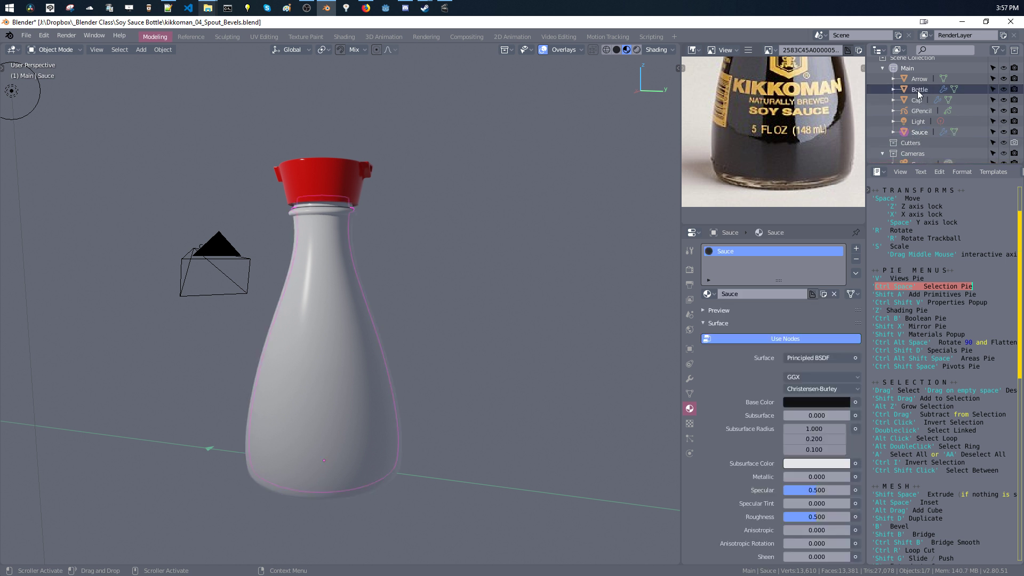
click(917, 90)
click(920, 133)
Select the Bottle object and assign the Glass material to its empty slot
click(919, 91)
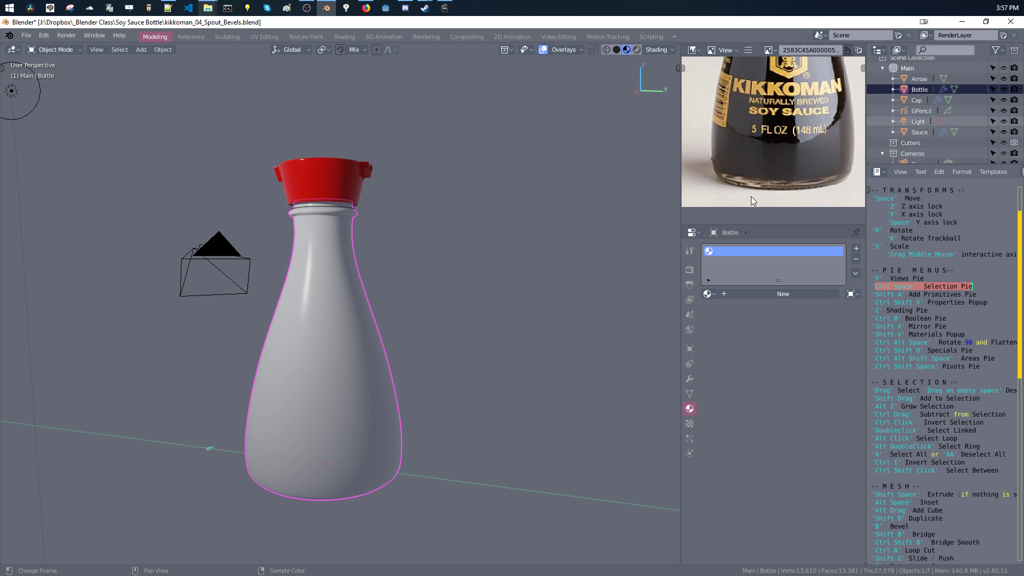
key(shift+v)
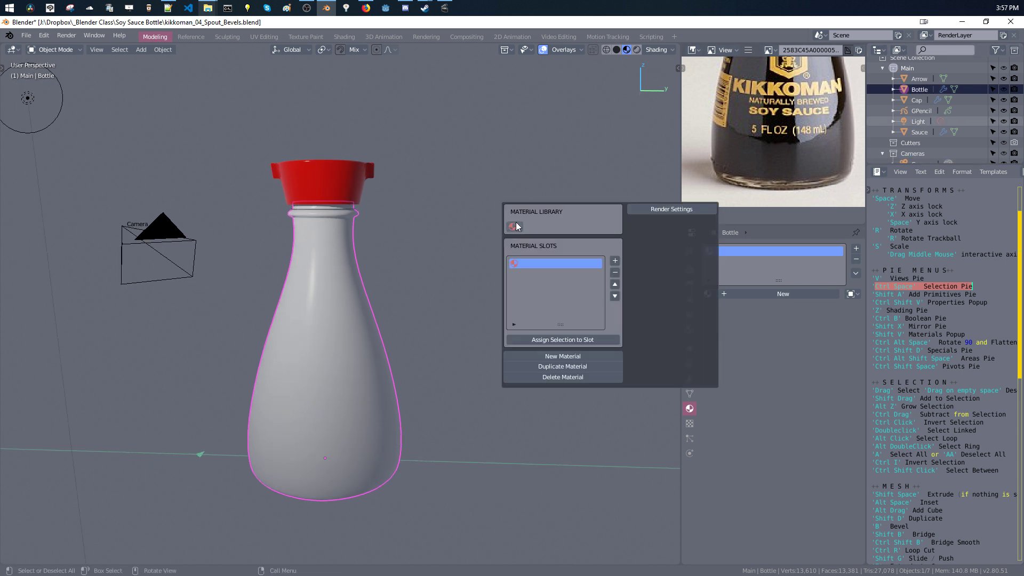
click(515, 226)
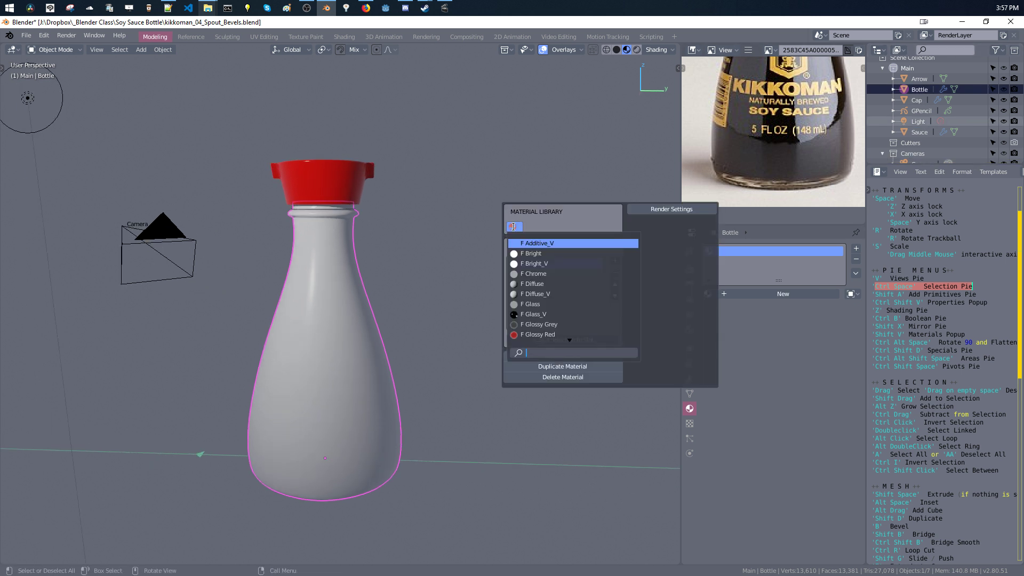
click(522, 303)
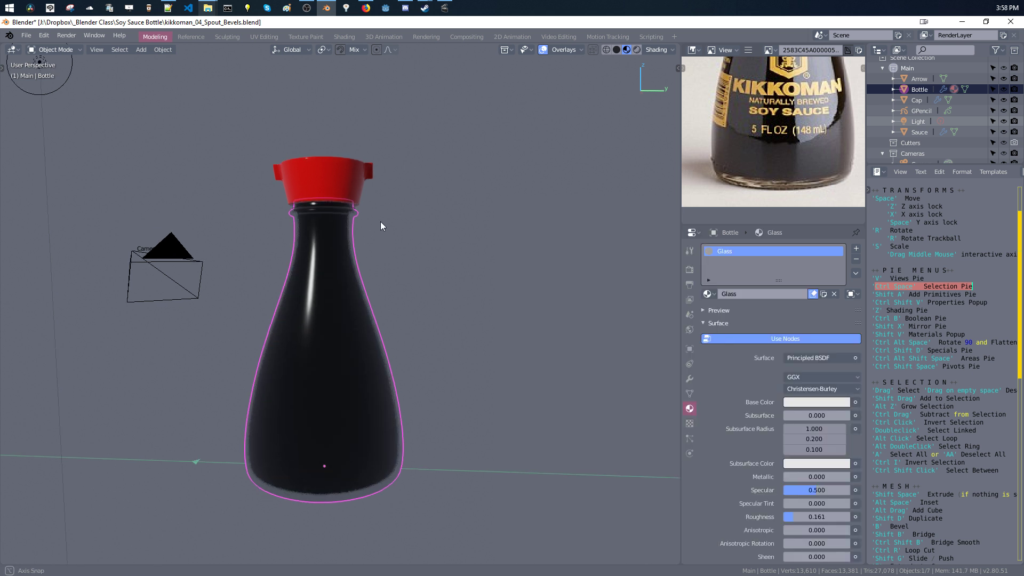
scroll(365, 227, up, 4)
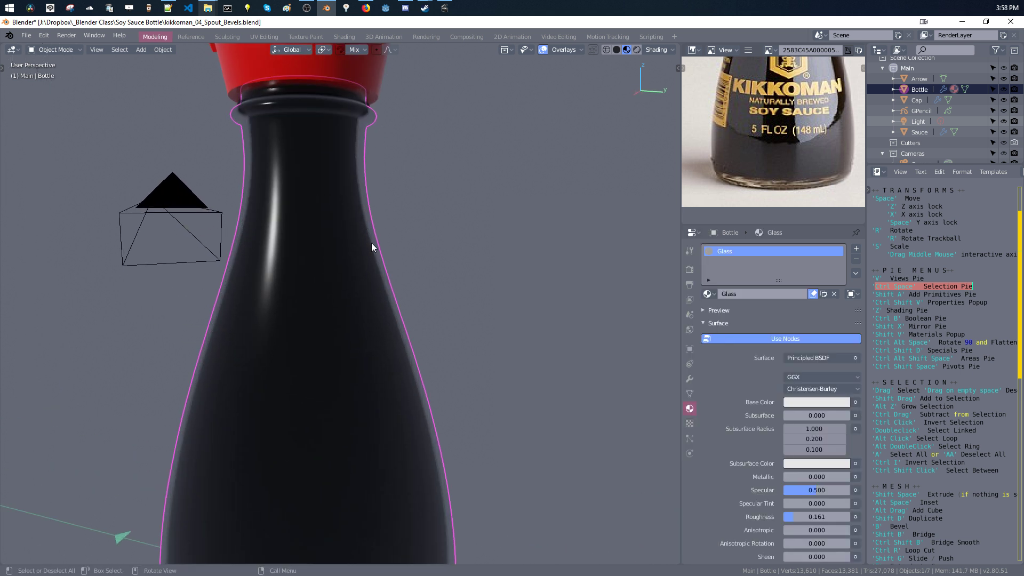
scroll(372, 247, down, 4)
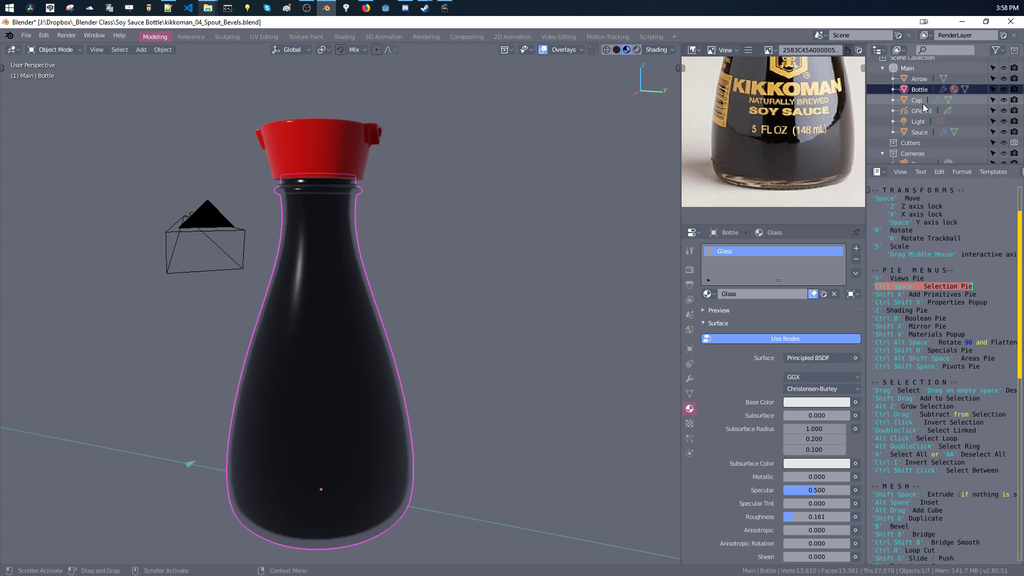
Add a UV sphere and raise it along Z until it covers the cap and the bottle's neck
click(919, 132)
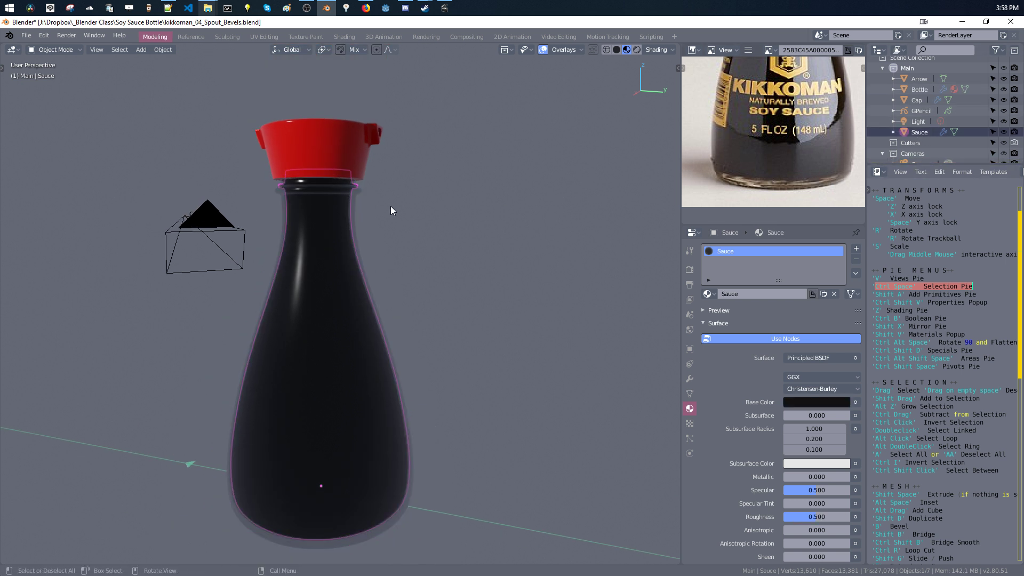
middle_drag(388, 203, 394, 224)
middle_drag(762, 123, 755, 99)
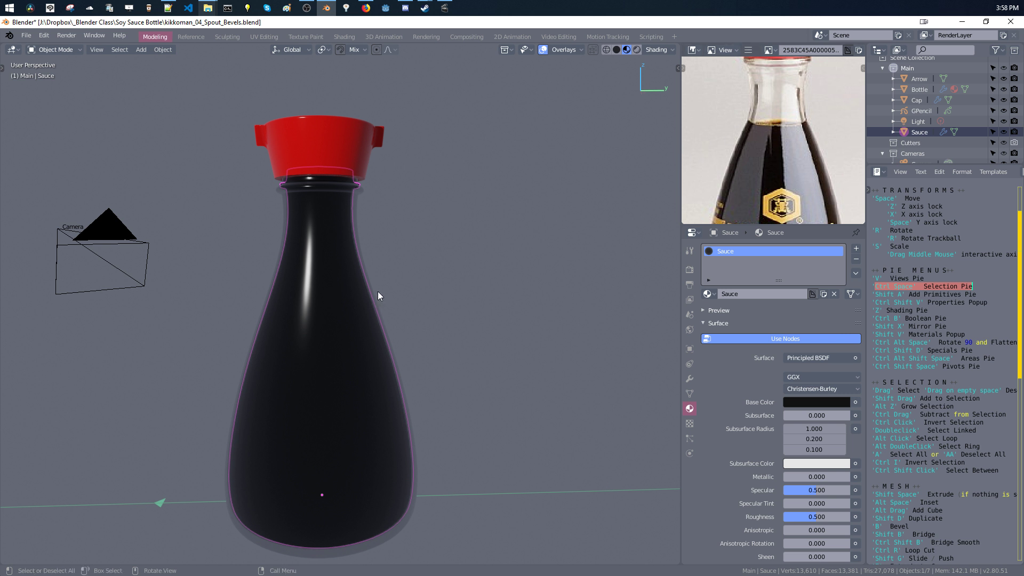
key(shift+a)
mouse_move(440, 247)
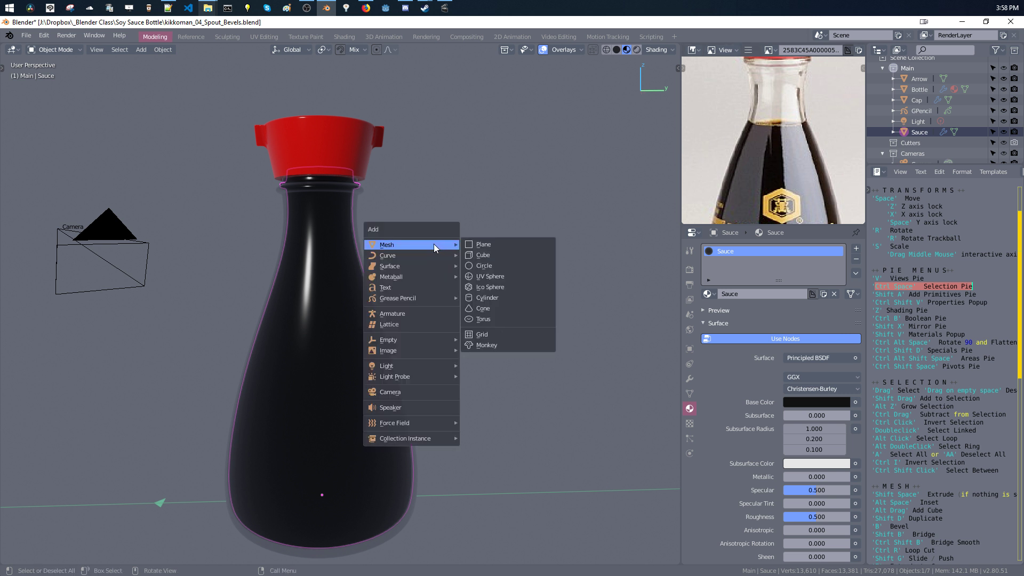
click(484, 276)
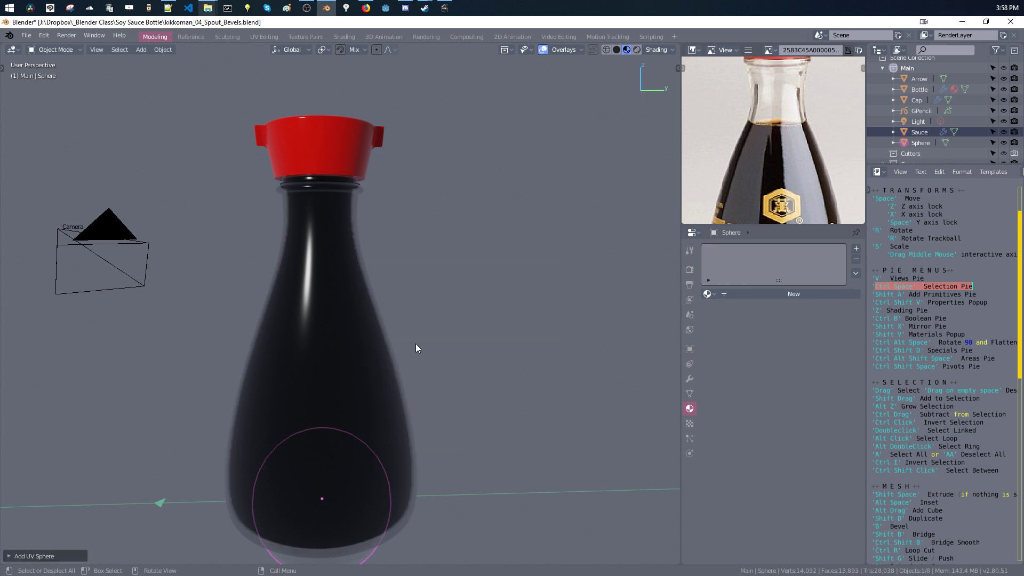
middle_drag(415, 344, 387, 365)
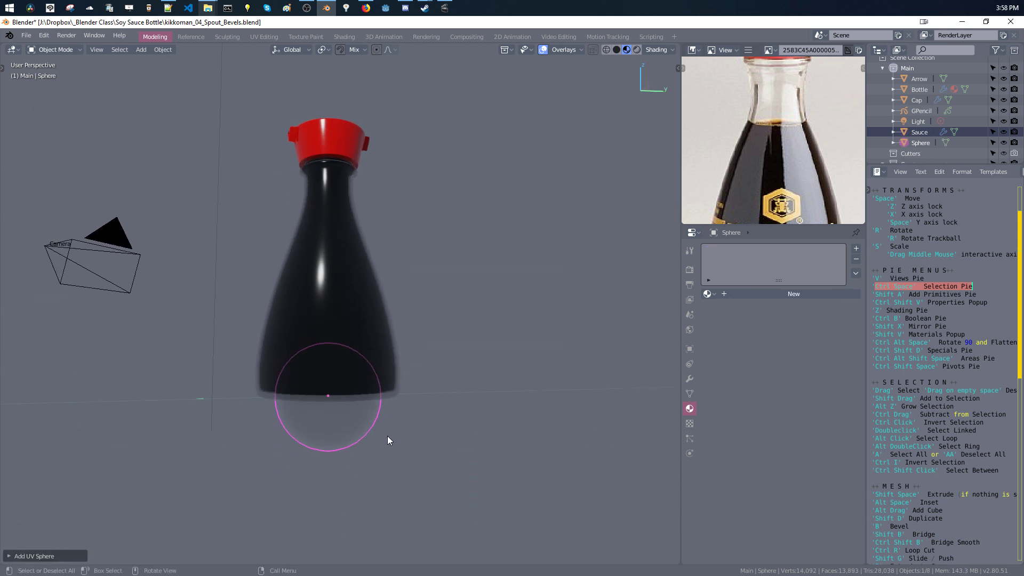
key(g)
key(z)
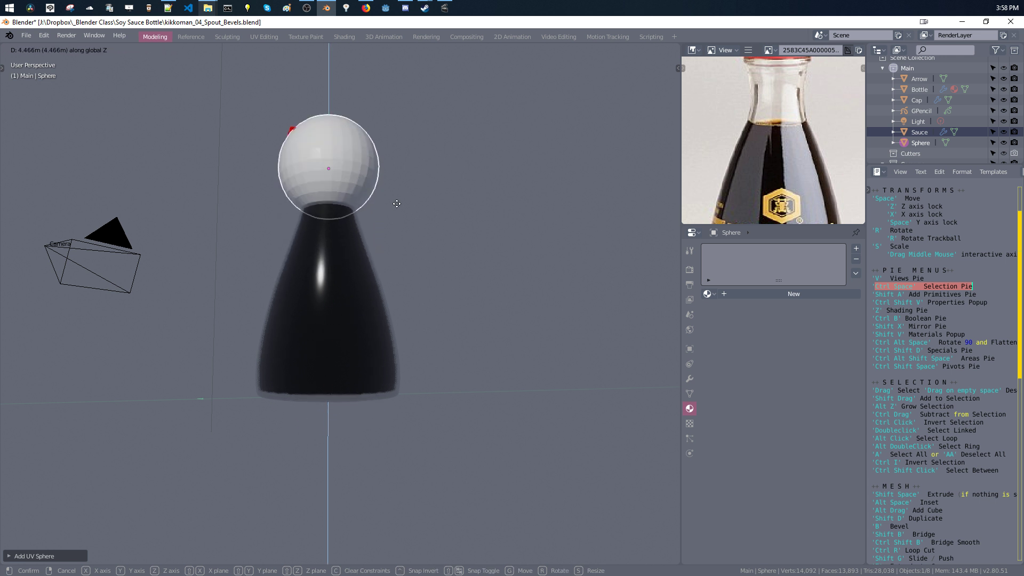
click(403, 363)
middle_drag(418, 421, 376, 356)
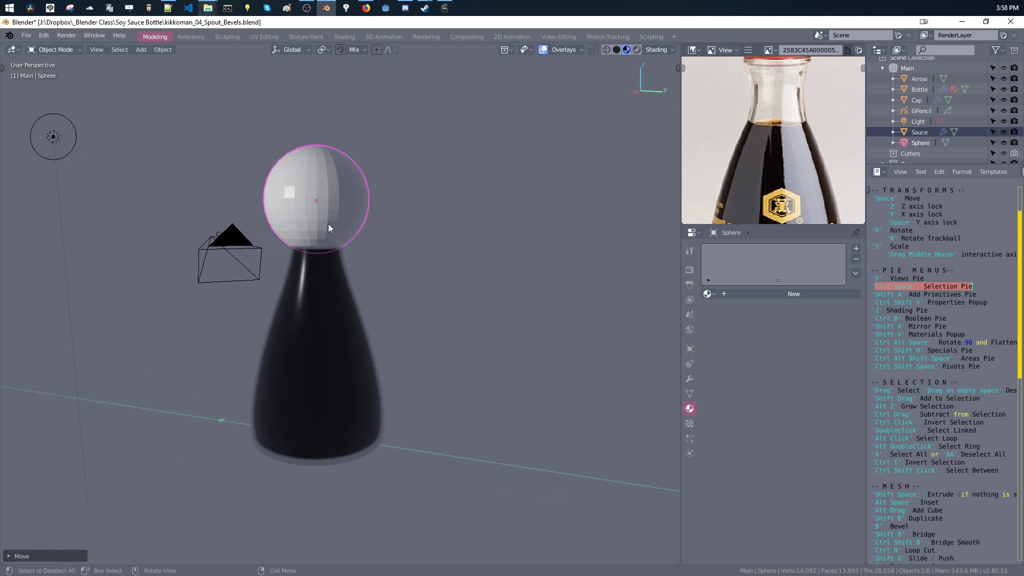
Apply smooth shading to the new sphere
scroll(406, 195, up, 6)
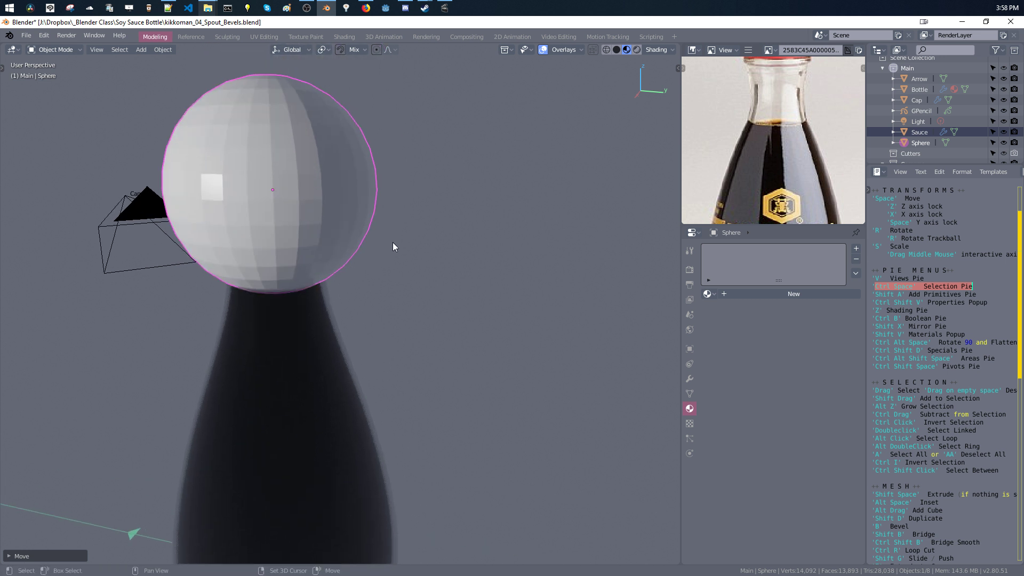
key(z)
click(492, 274)
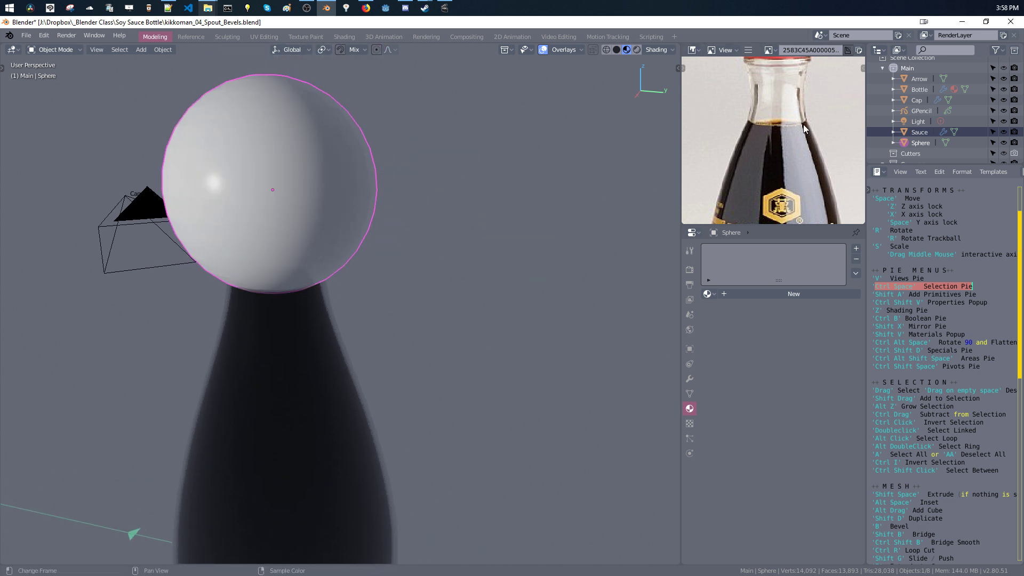
Add Sauce to the selection as the active object and cut the sphere from it with a Live Subtract boolean
click(913, 132)
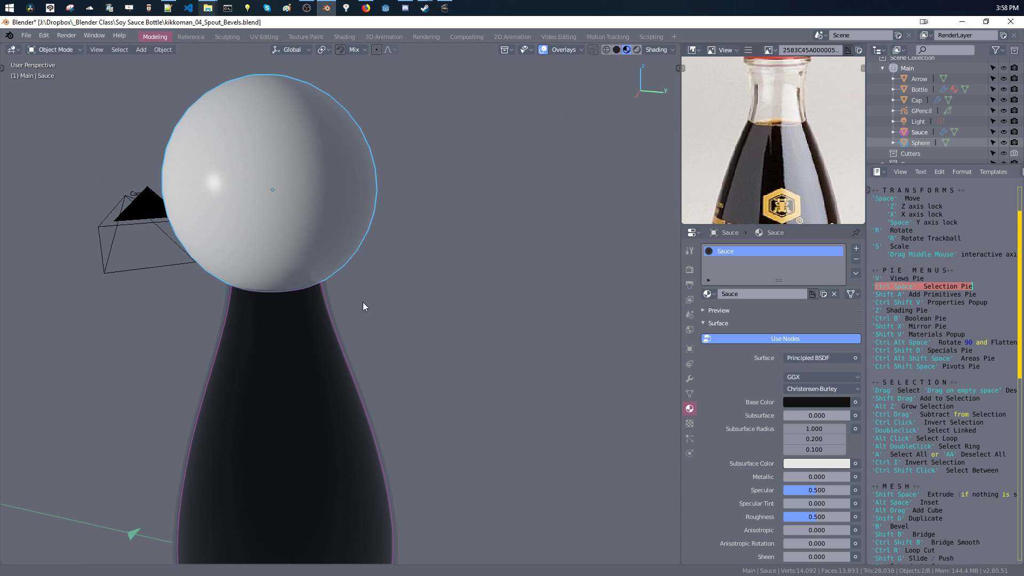
middle_drag(362, 302, 347, 239)
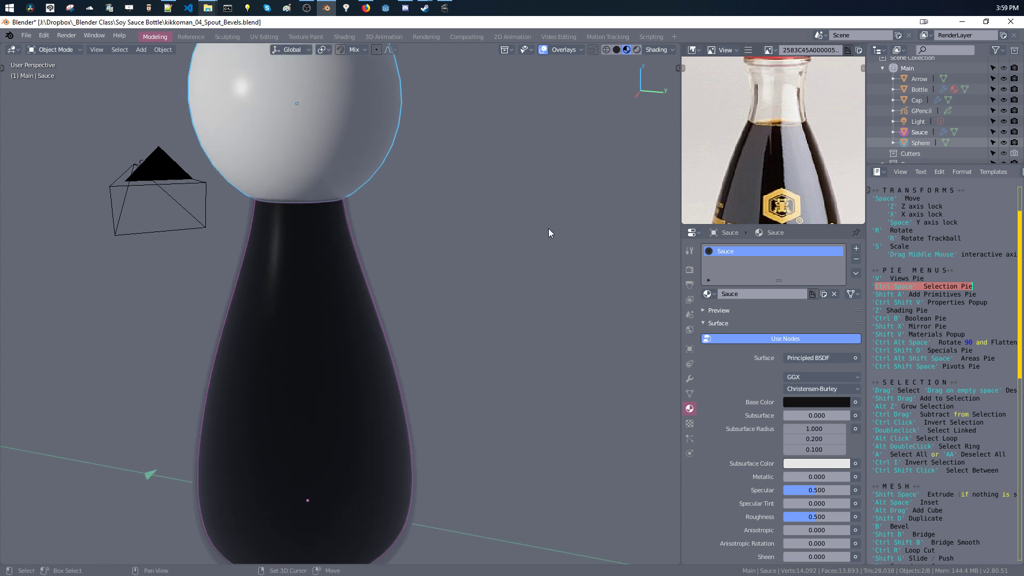
middle_drag(548, 228, 468, 220)
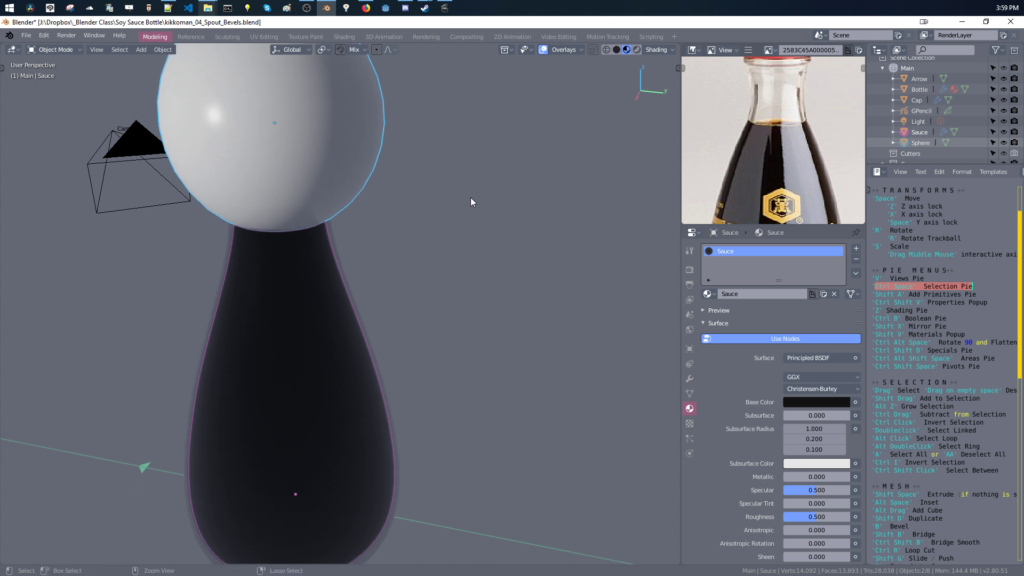
key(ctrl+b)
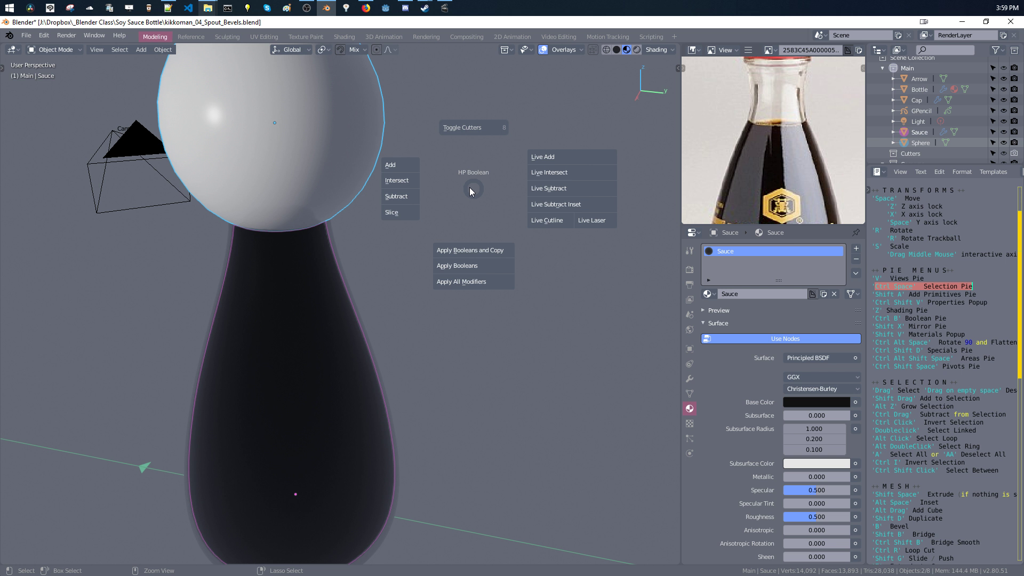
click(545, 190)
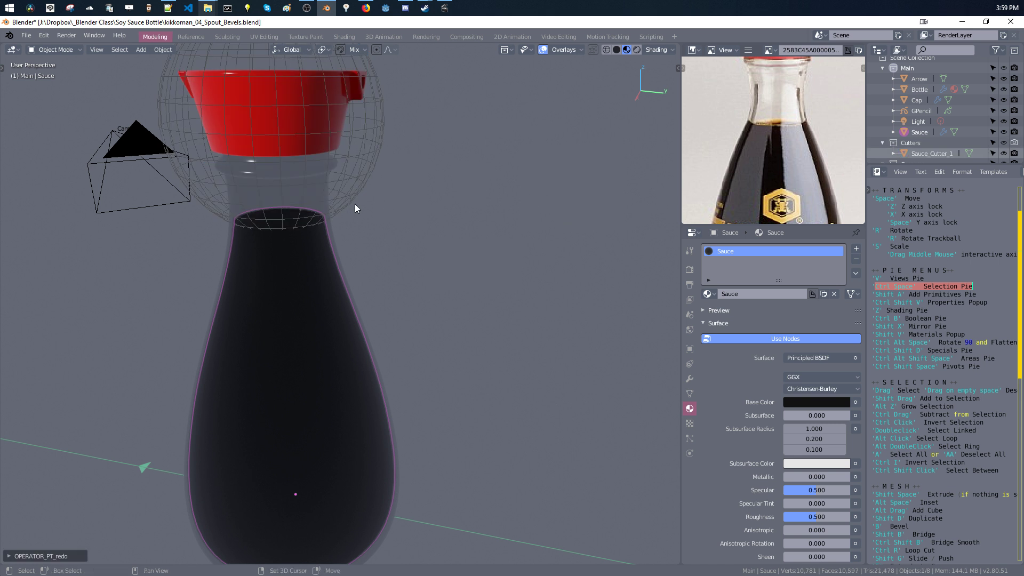
Select the sphere cutter and move it along Z to adjust the sauce's fill level in the neck
scroll(374, 208, up, 1)
click(393, 215)
middle_drag(394, 216, 393, 206)
key(space)
key(z)
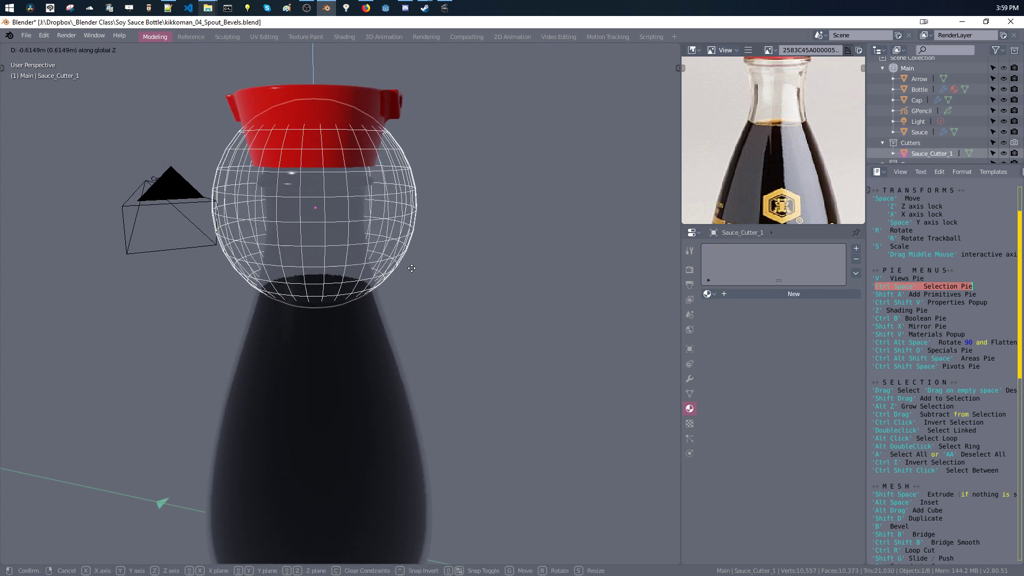
click(430, 241)
middle_drag(430, 241, 490, 239)
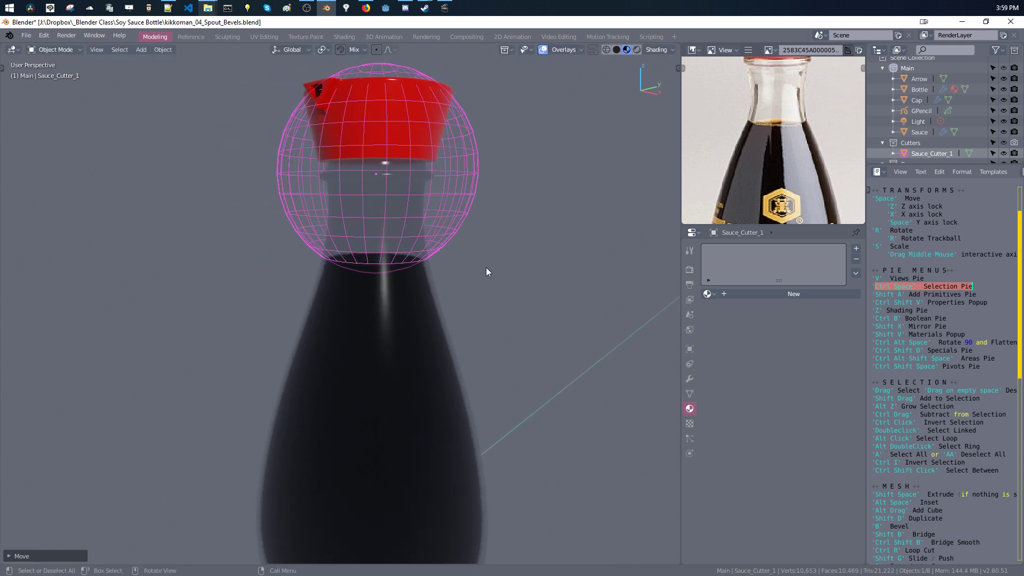
middle_drag(472, 347, 458, 342)
Enter face mode on the cutter, scale its mesh along Z into a flattened ellipsoid, and return to Object Mode
key(ctrl+space)
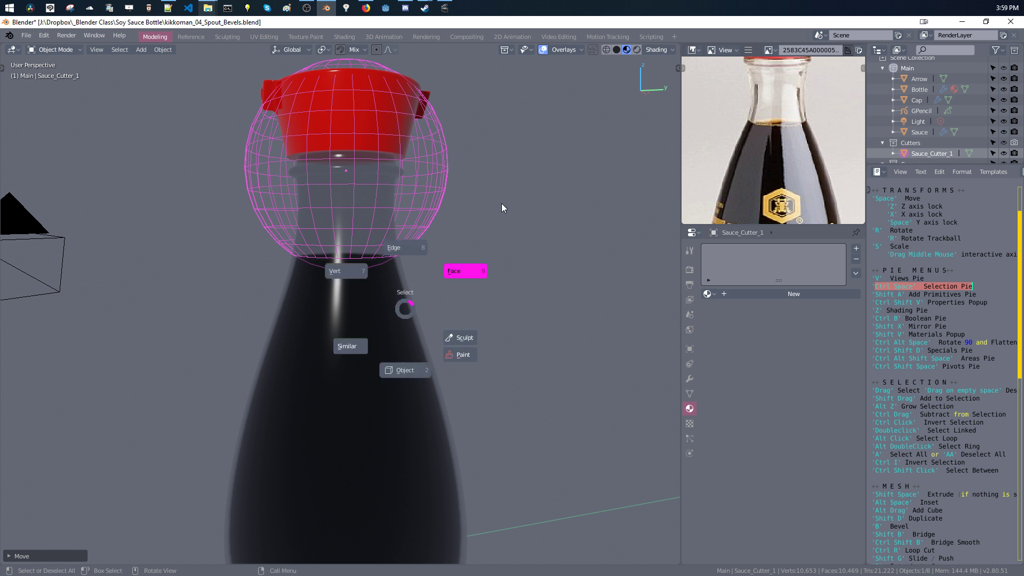
click(501, 203)
key(s)
key(z)
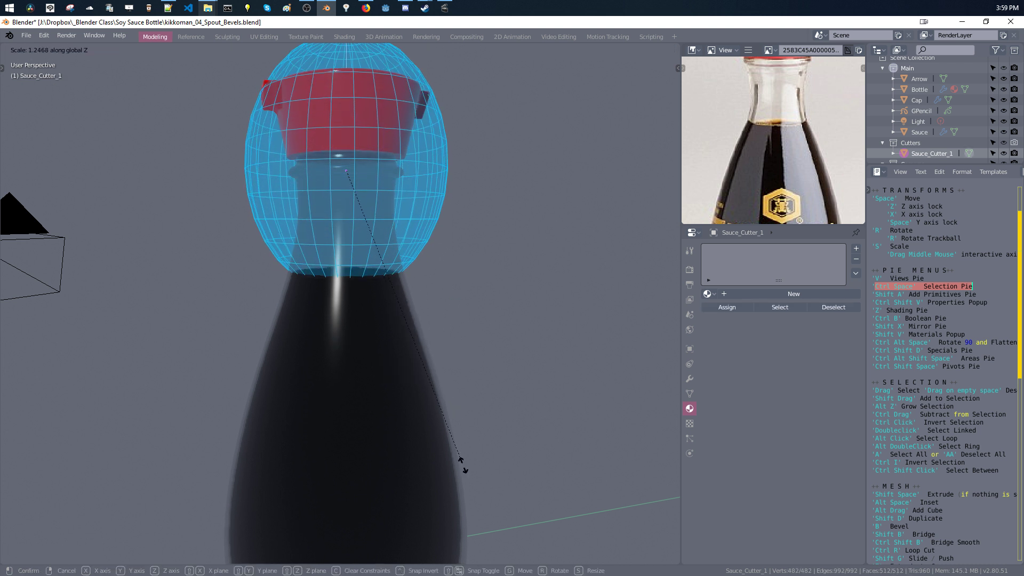
click(415, 244)
key(ctrl+space)
Move the flattened sphere cutter along Z so its underside cuts the sauce in the bottle's neck
middle_drag(440, 274, 402, 263)
key(space)
key(z)
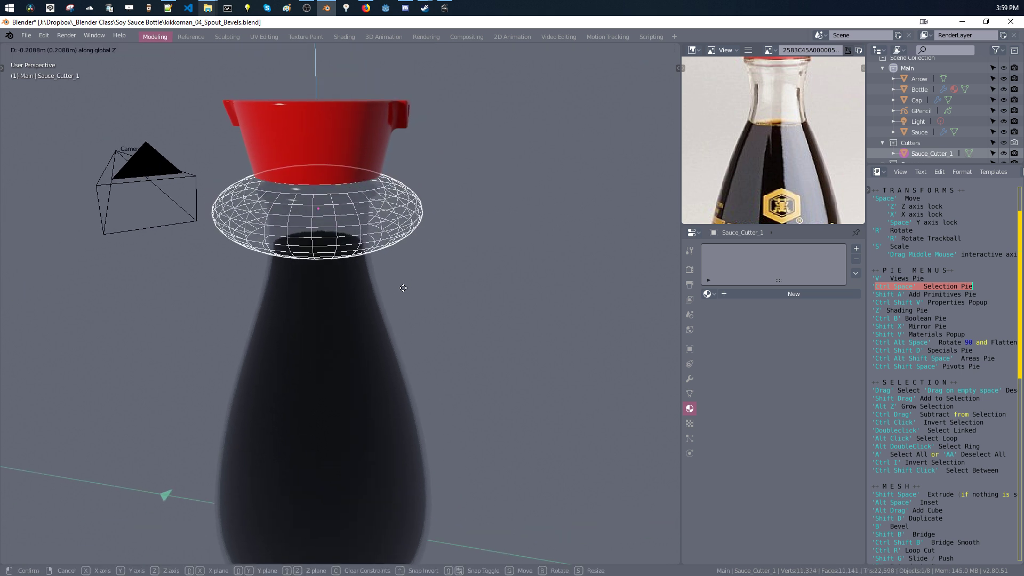
click(340, 226)
scroll(374, 206, up, 5)
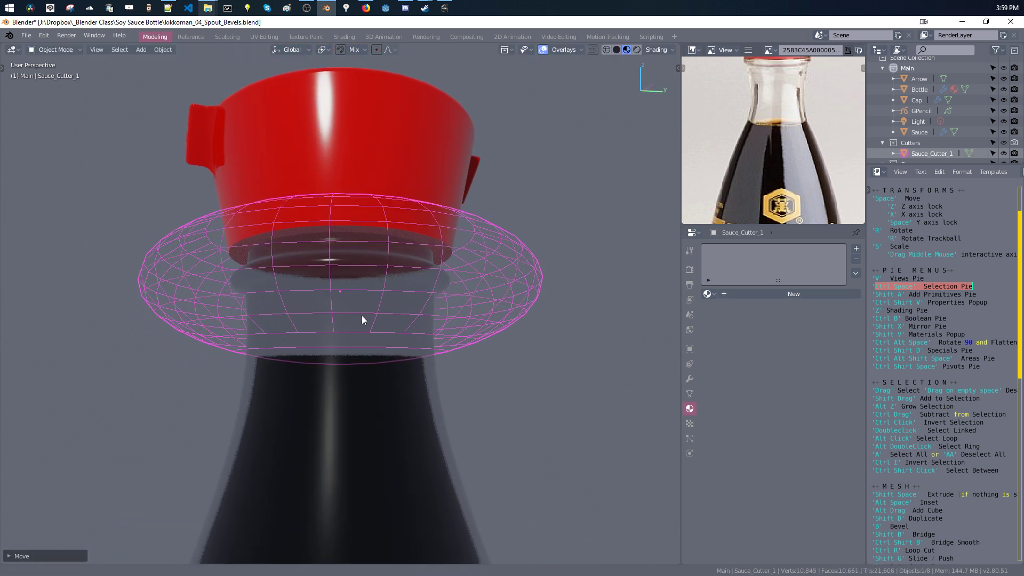
Scale the cutter's mesh slightly along Z in Edit Mode to refine the curvature of the sauce surface
middle_drag(361, 319, 373, 366)
middle_drag(318, 345, 264, 372)
key(Tab)
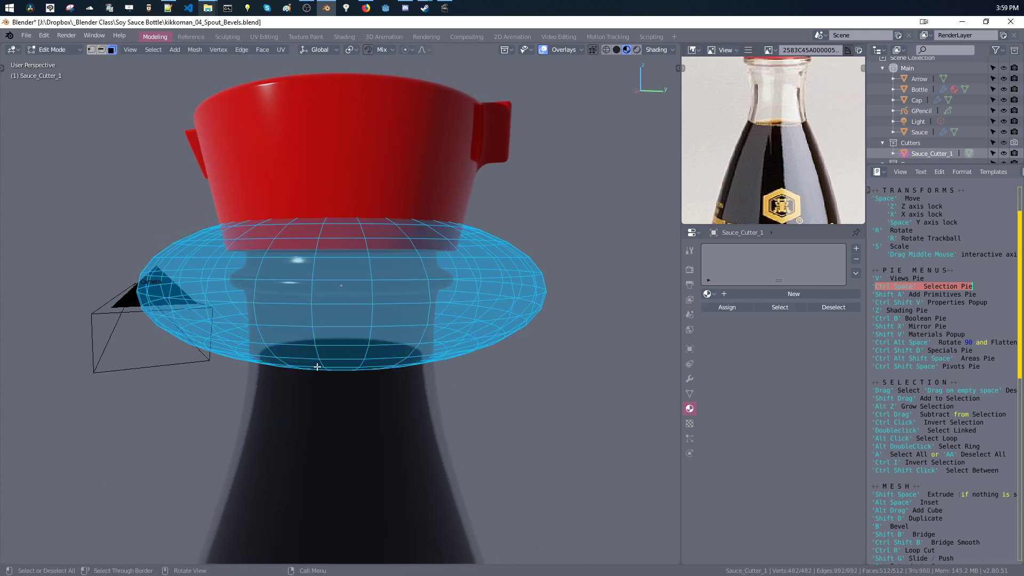
key(s)
key(z)
click(344, 401)
key(Tab)
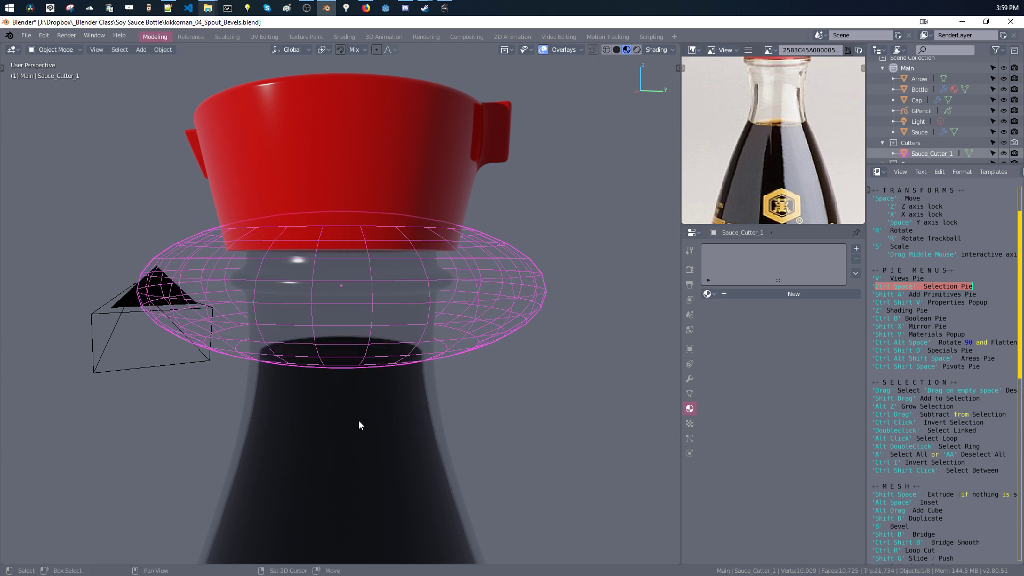
Lower the cutter object along Z to bring the sauce's fill level further down the neck
scroll(358, 421, down, 3)
key(g)
key(z)
click(349, 436)
Select the upper half of the cutter's mesh in the Right view and raise it along Z past the cap's top
key(Tab)
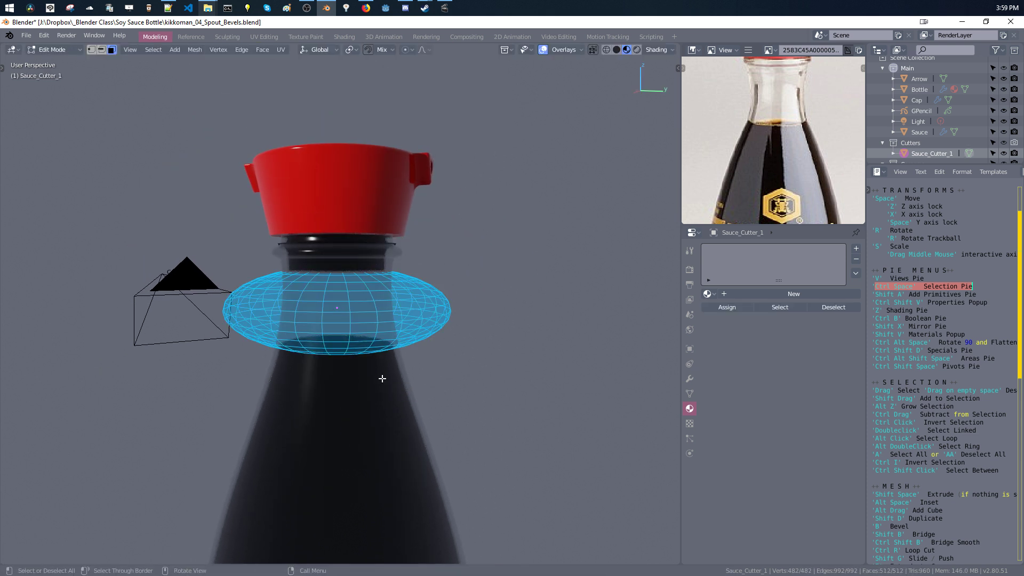
middle_drag(383, 377, 284, 292)
drag(459, 308, 459, 308)
key(v)
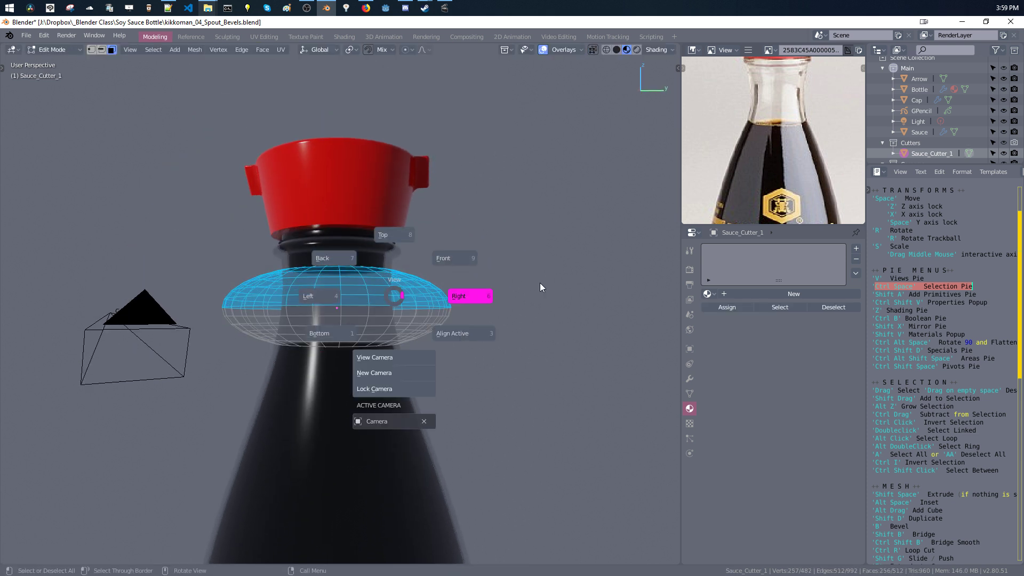
click(541, 288)
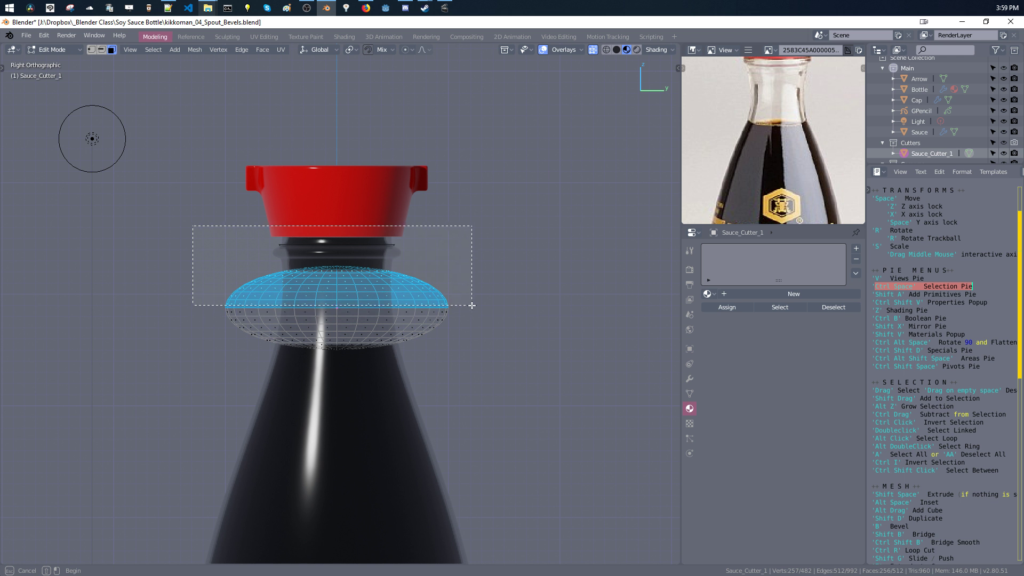
key(z)
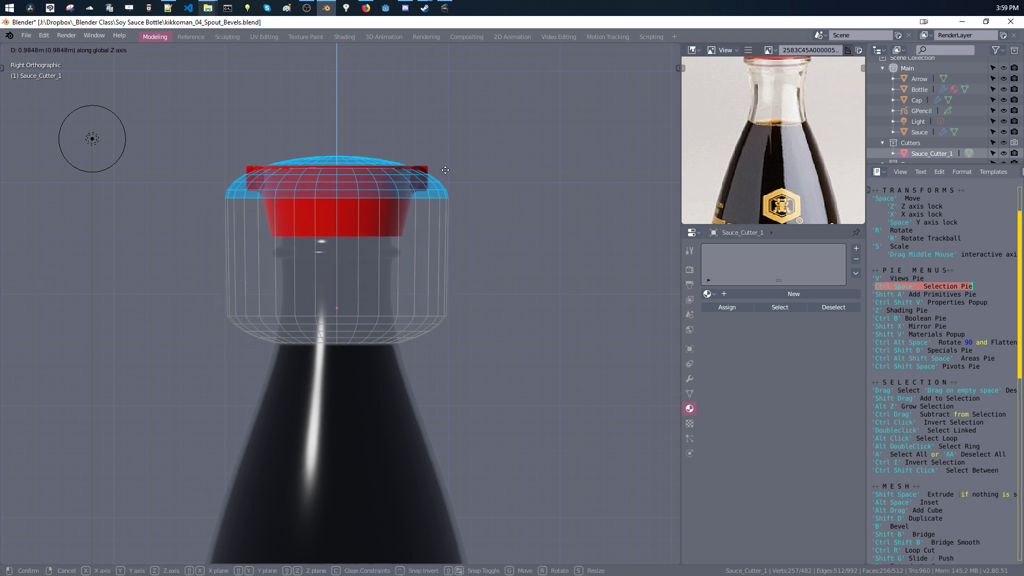
click(465, 313)
Return to Object Mode and reposition the extended cutter along Z to set the sauce's fill level at the base of the neck
middle_drag(466, 312, 547, 312)
key(space)
key(z)
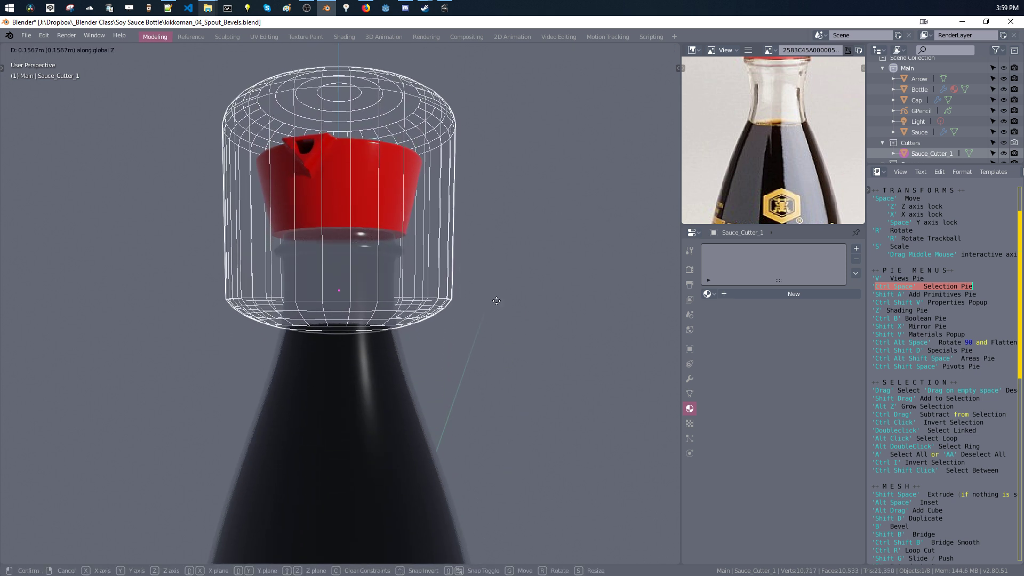
click(478, 349)
key(space)
key(z)
click(489, 406)
middle_drag(489, 407, 426, 382)
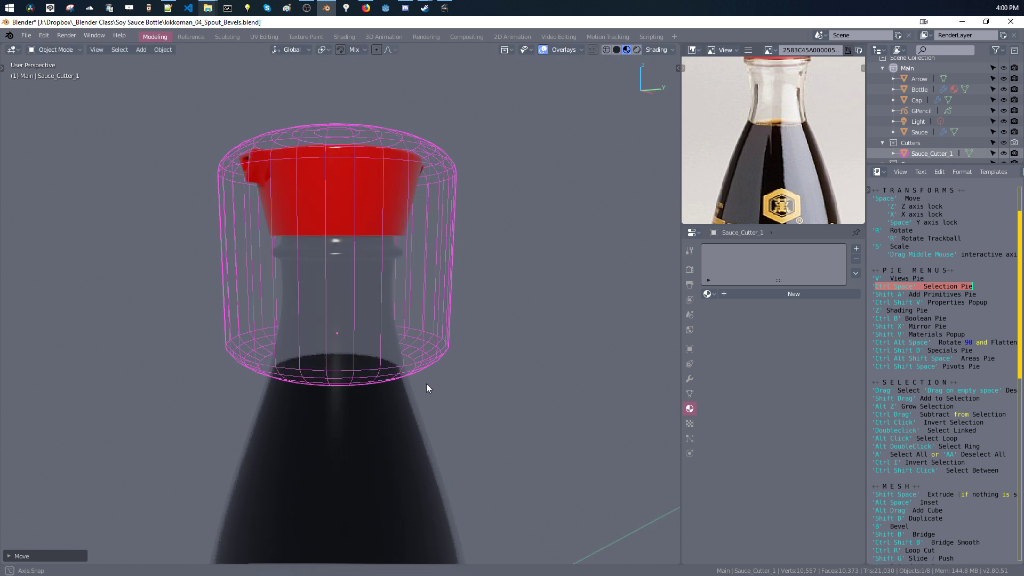
Deselect the cutter and hide the boolean cutters with Toggle Cutters
drag(485, 307, 522, 354)
ctrl+middle_drag(521, 356, 526, 444)
key(ctrl+b)
click(504, 265)
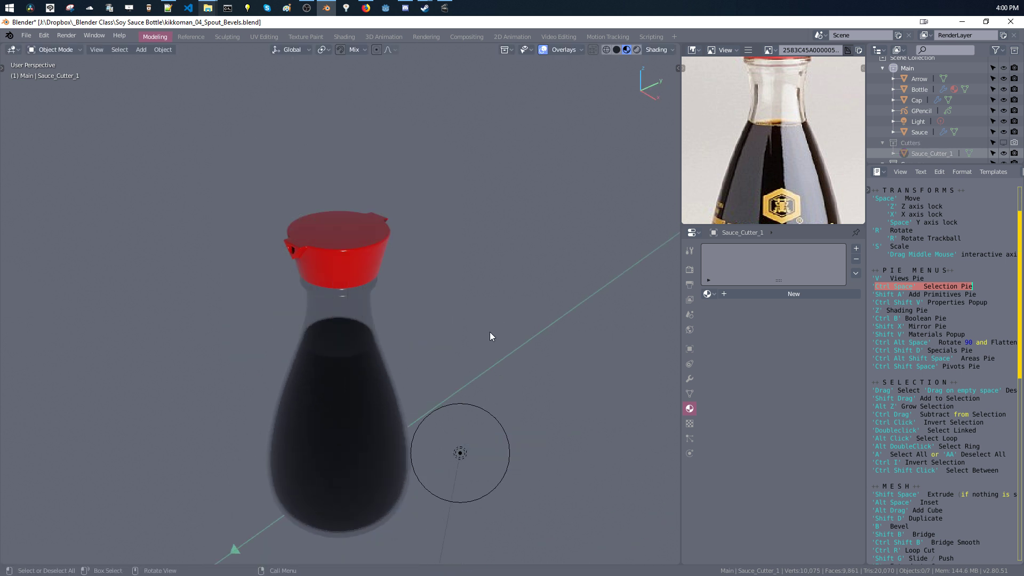
Toggle the cutters on and off to check the sauce's fill level, leaving them hidden, and examine the whole bottle
key(ctrl+b)
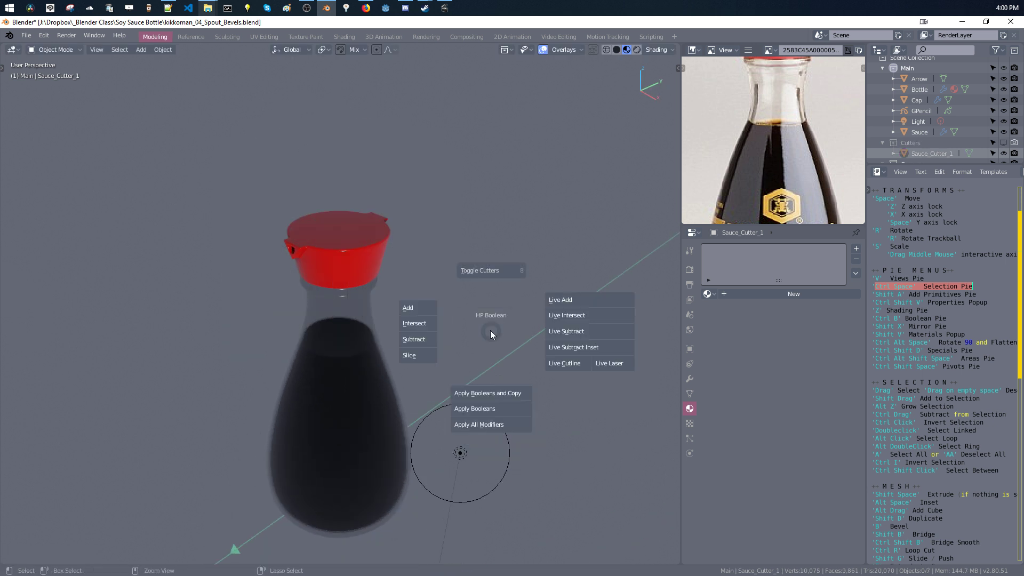
click(490, 275)
key(ctrl+b)
click(491, 283)
key(ctrl+b)
click(500, 205)
key(ctrl+b)
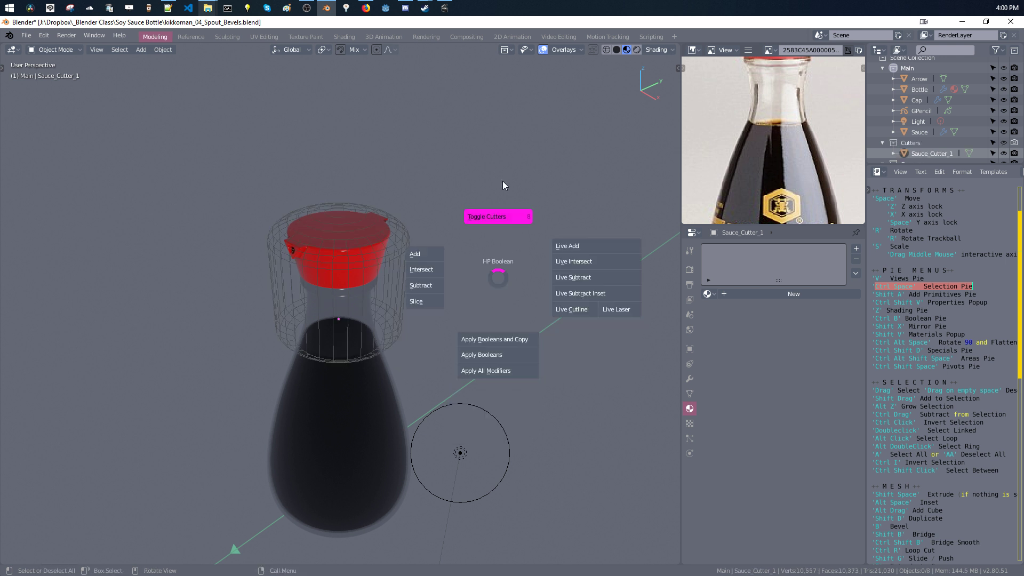
click(502, 184)
middle_drag(473, 336, 418, 307)
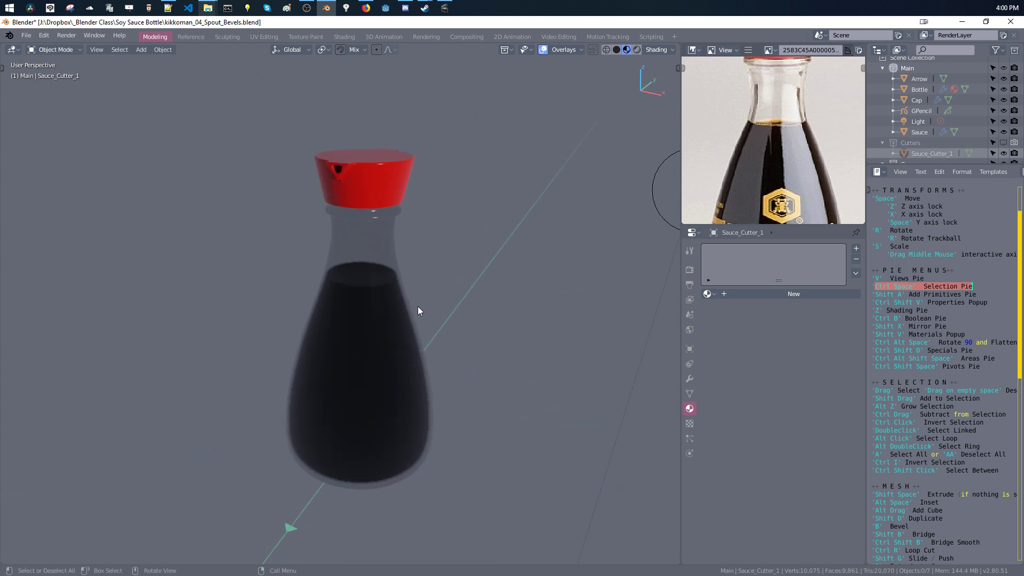